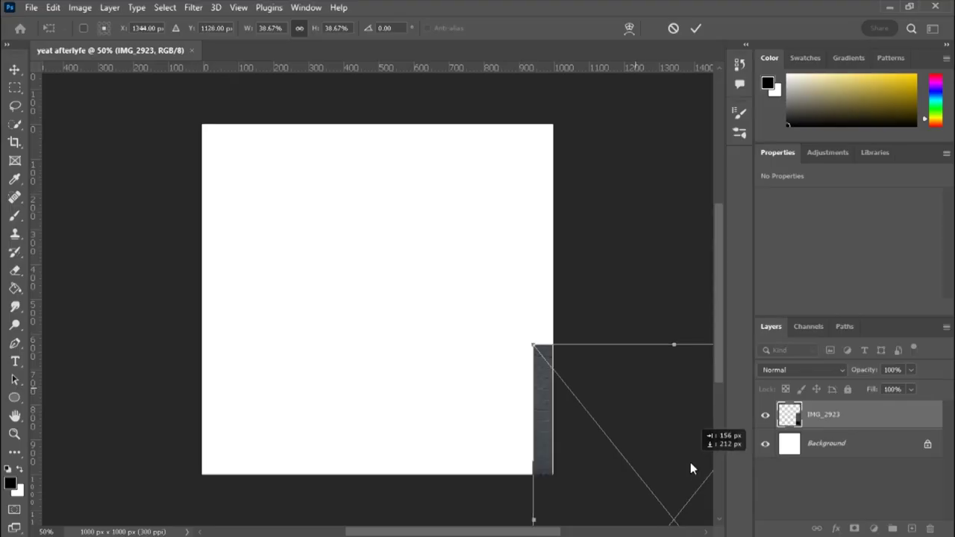
Step: Enlarge the placed IMG_2923 photo to fill the canvas and position it so the man's upper body is centred
drag(690, 462, 398, 248)
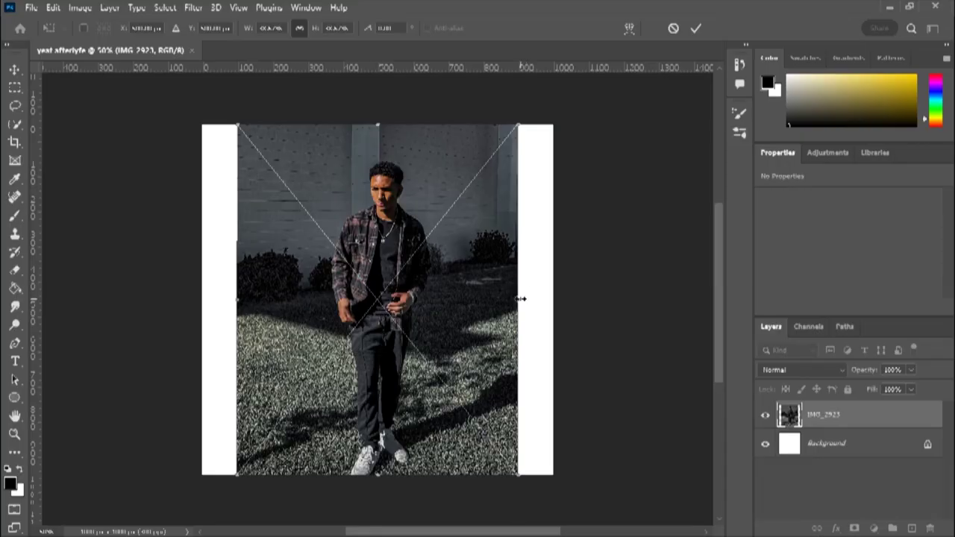
drag(518, 298, 613, 298)
drag(451, 272, 402, 321)
drag(565, 358, 640, 356)
drag(453, 306, 407, 323)
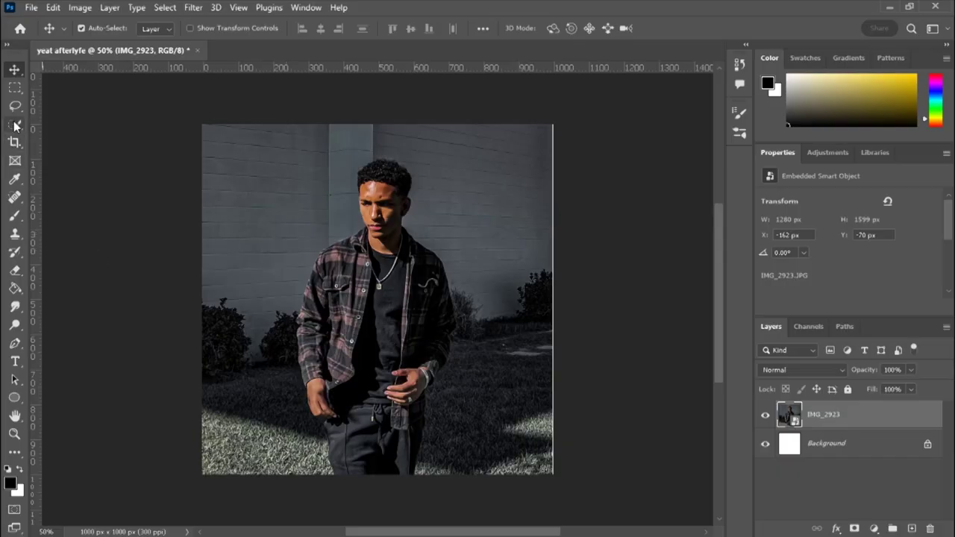
Step: Select the man automatically as the subject and add a layer mask that removes the photo's background
click(16, 124)
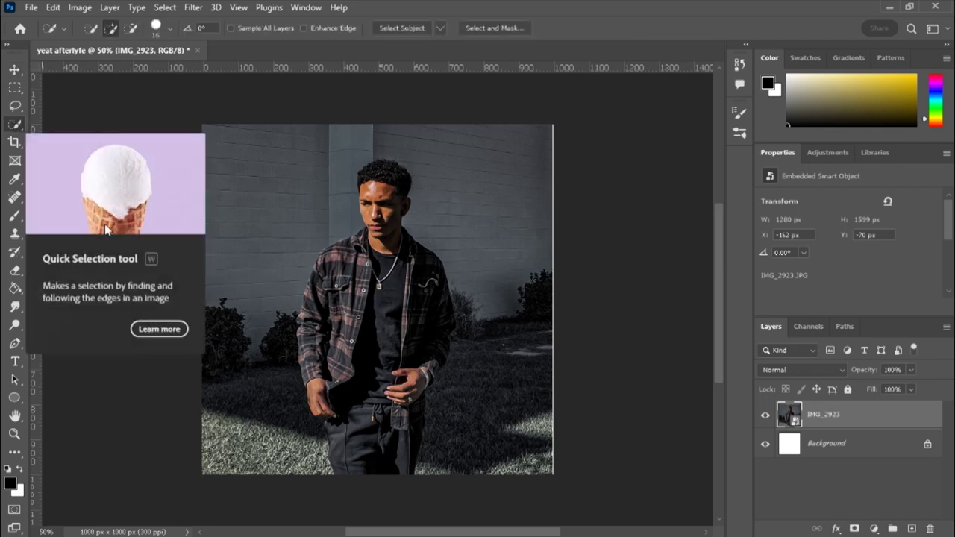
click(407, 29)
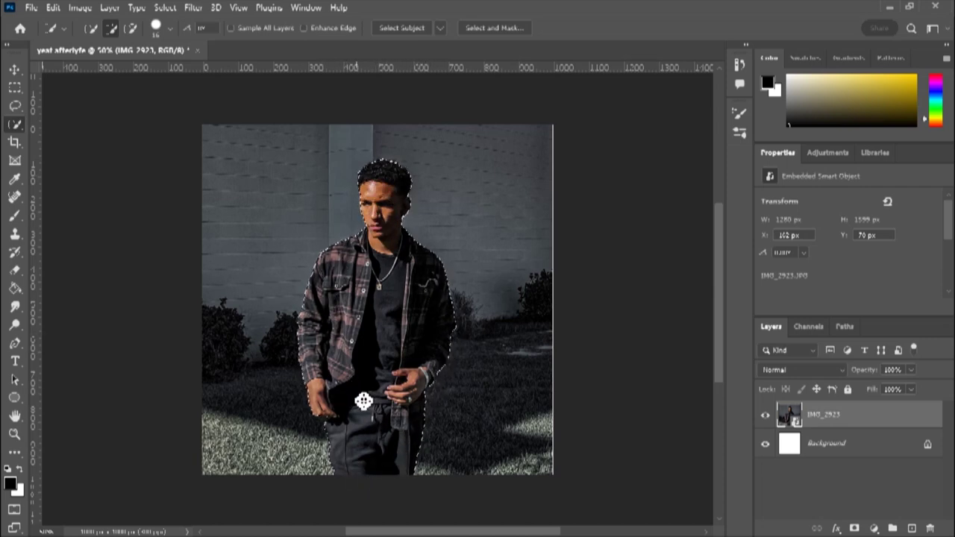
click(856, 530)
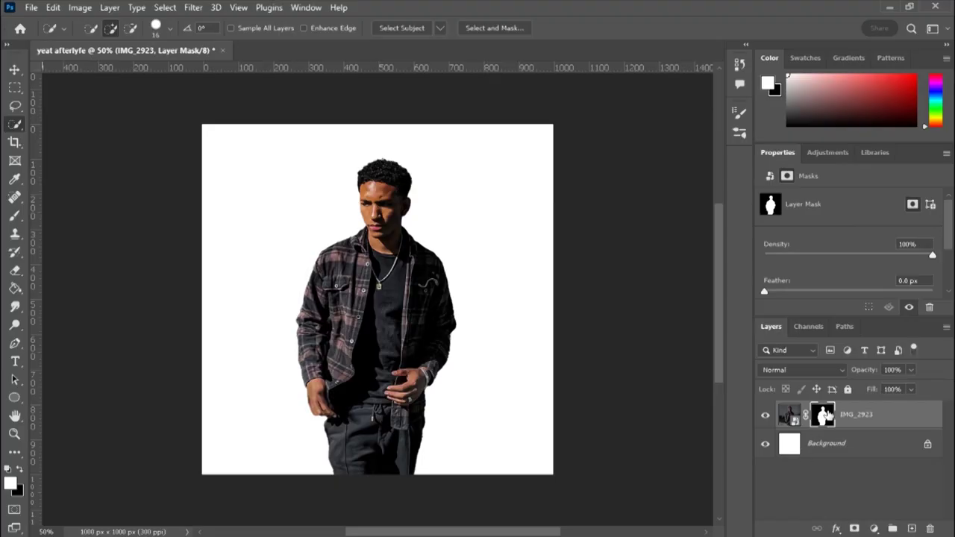
Step: Refine the edge of the photo's layer mask with the edge detection radius and apply the refinement
double_click(827, 423)
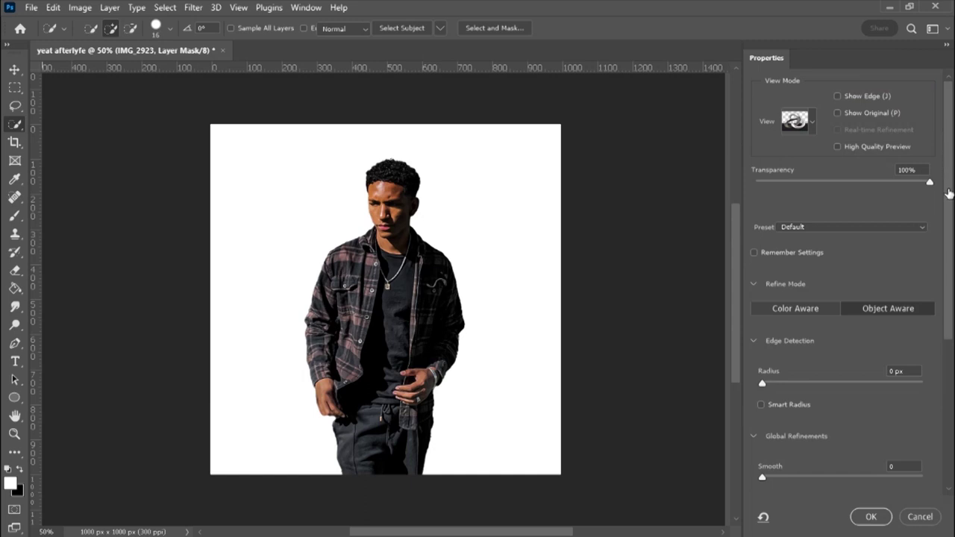
scroll(826, 327, down, 2)
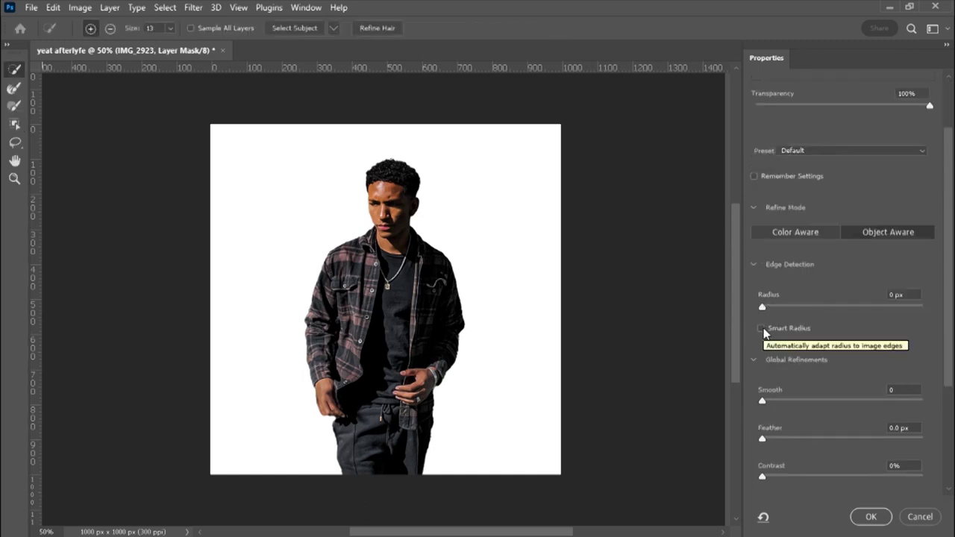
click(773, 305)
key(Return)
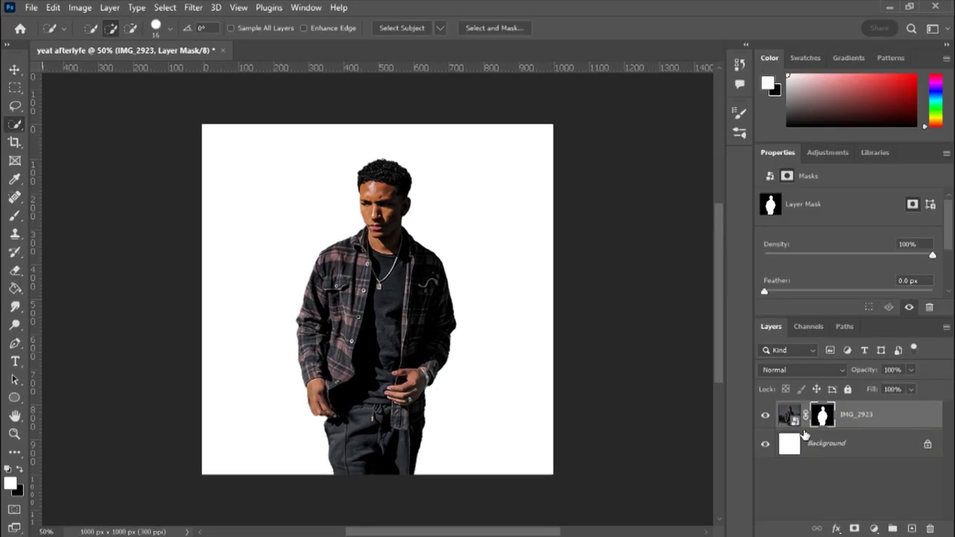
Step: Fill the Background layer with black using the Paint Bucket tool
click(842, 448)
click(13, 289)
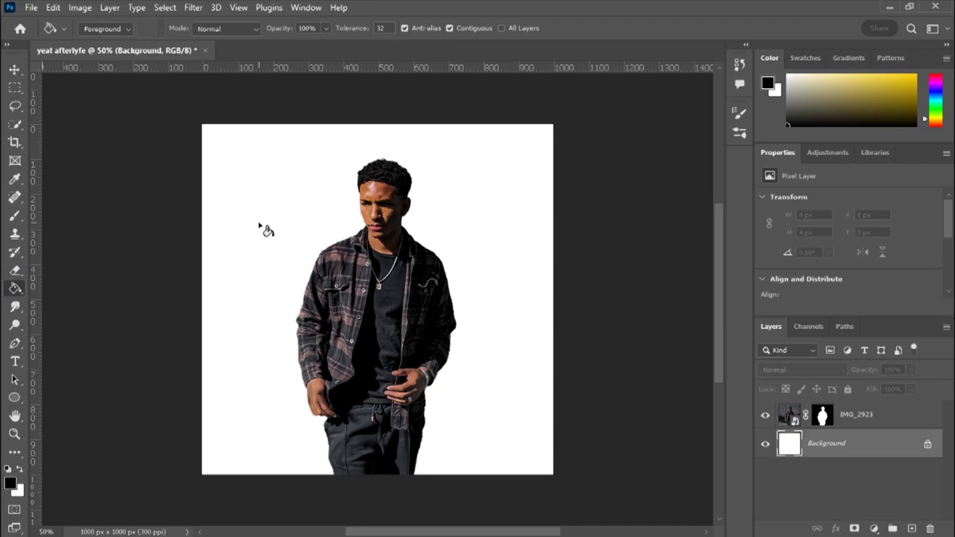
click(265, 229)
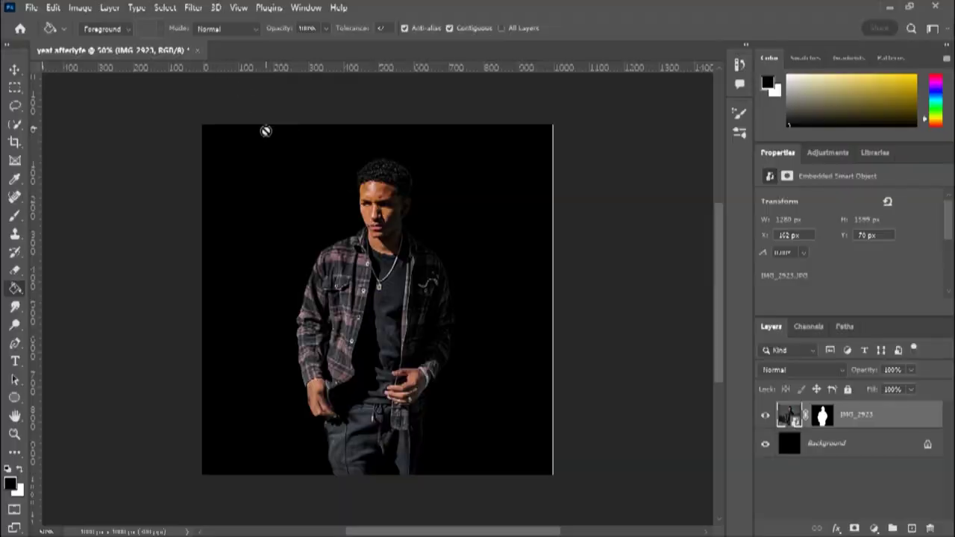
Step: Apply a Black & White adjustment to the IMG_2923 photo layer
click(80, 9)
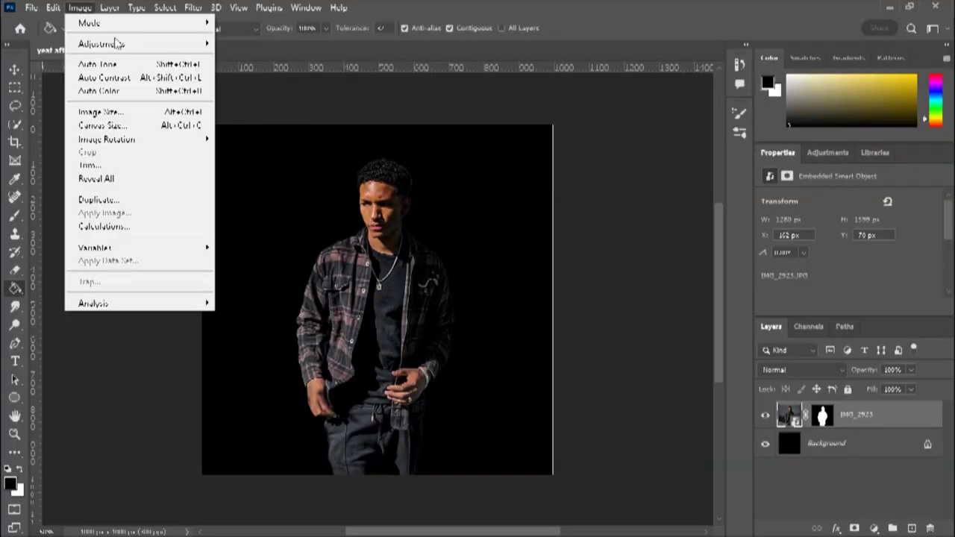
mouse_move(143, 47)
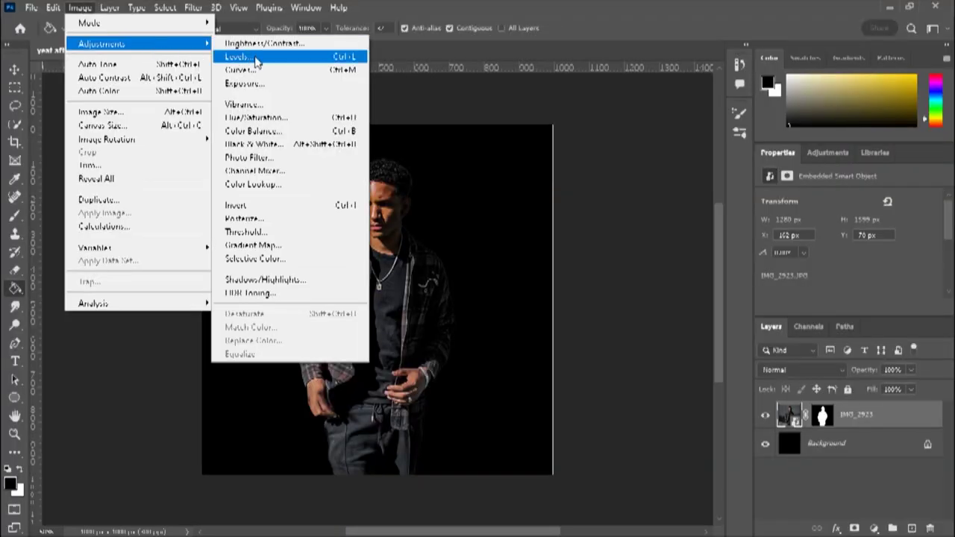
click(272, 144)
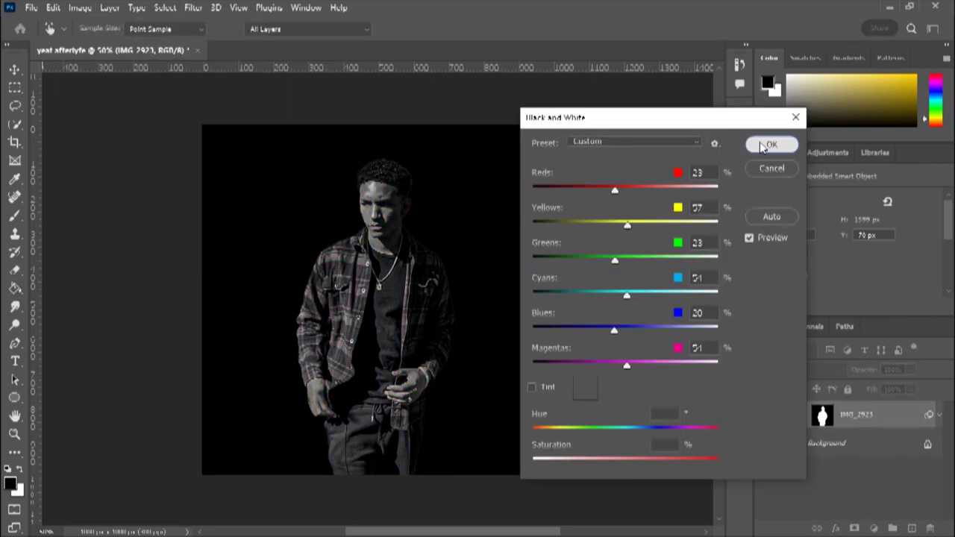
click(768, 145)
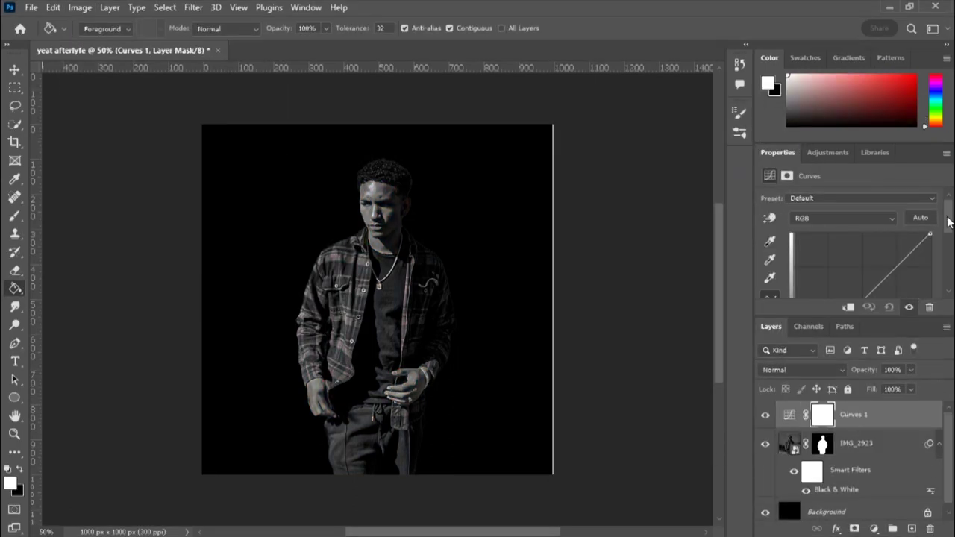
Step: Clip the Curves 1 adjustment to the photo and shape its curve, lifting the shadows and lowering the midtones
scroll(948, 237, down, 2)
scroll(951, 257, down, 3)
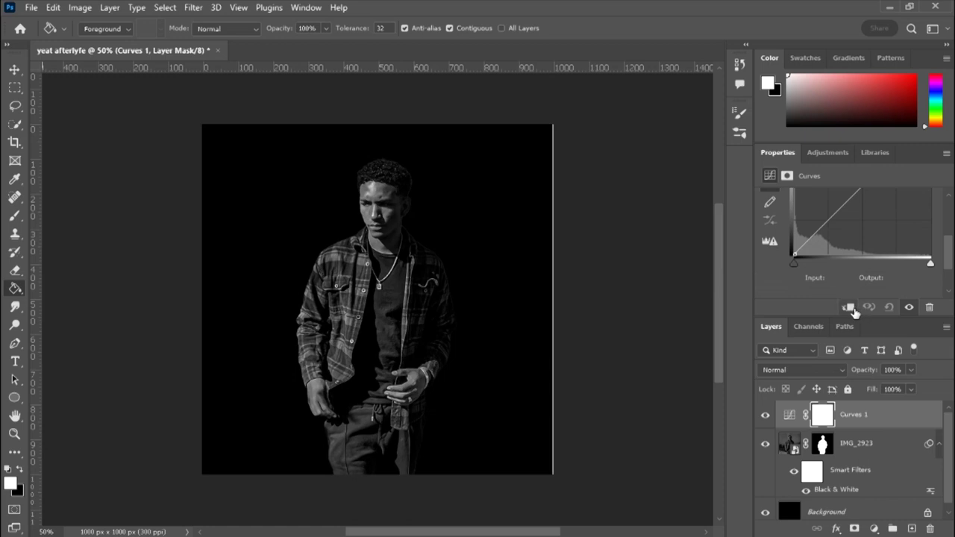
scroll(949, 257, up, 1)
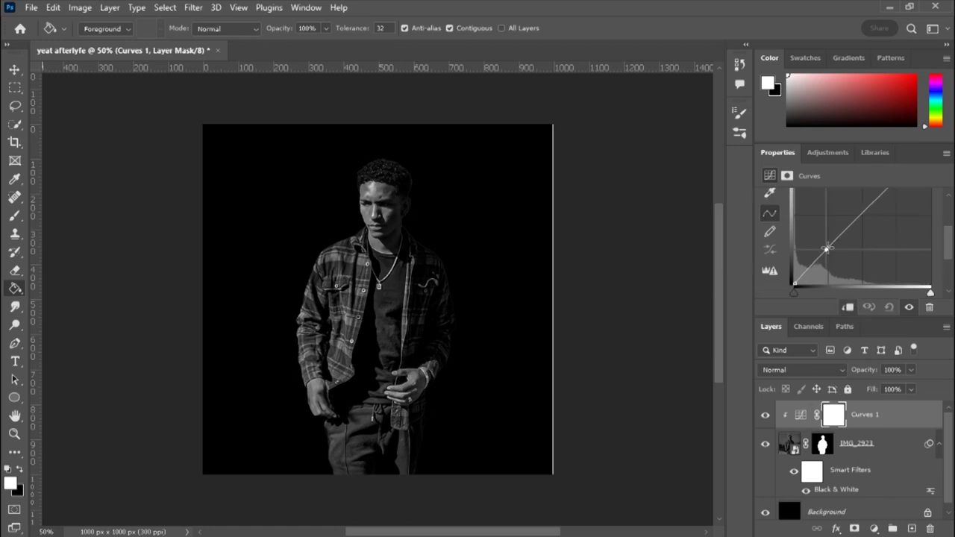
scroll(866, 216, up, 2)
mouse_move(825, 284)
mouse_down()
mouse_move(823, 270)
mouse_move(825, 285)
mouse_move(817, 279)
mouse_up()
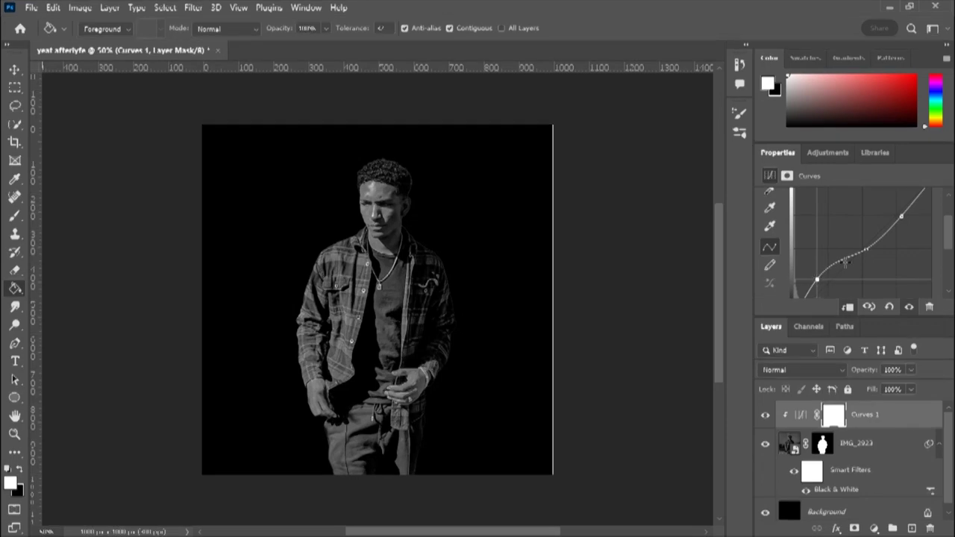
mouse_move(864, 248)
mouse_down()
mouse_move(851, 237)
mouse_move(875, 276)
mouse_move(875, 263)
mouse_up()
mouse_move(901, 216)
mouse_down()
mouse_move(883, 209)
mouse_move(903, 229)
mouse_move(893, 221)
mouse_up()
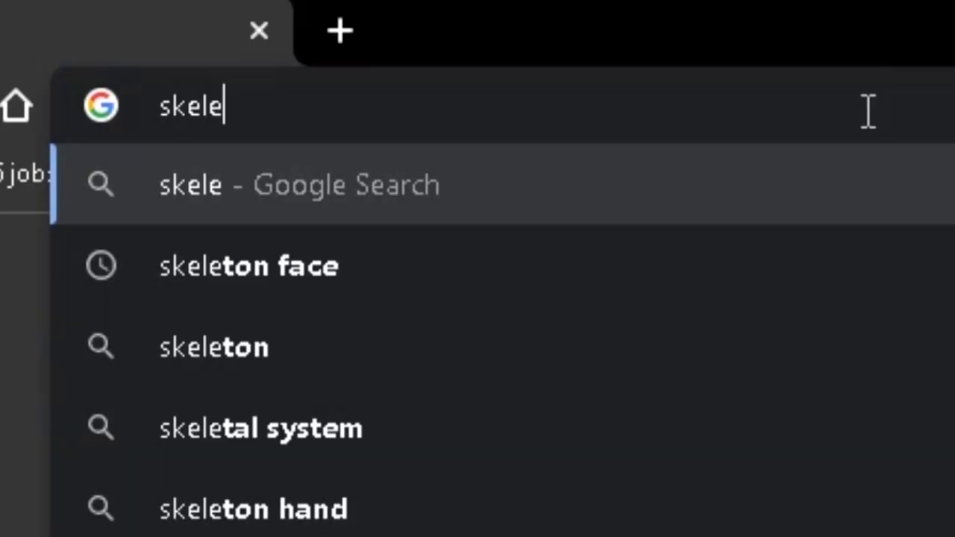
Step: Search Google in the web browser for "skeleton body"
text(ton body)
key(Return)
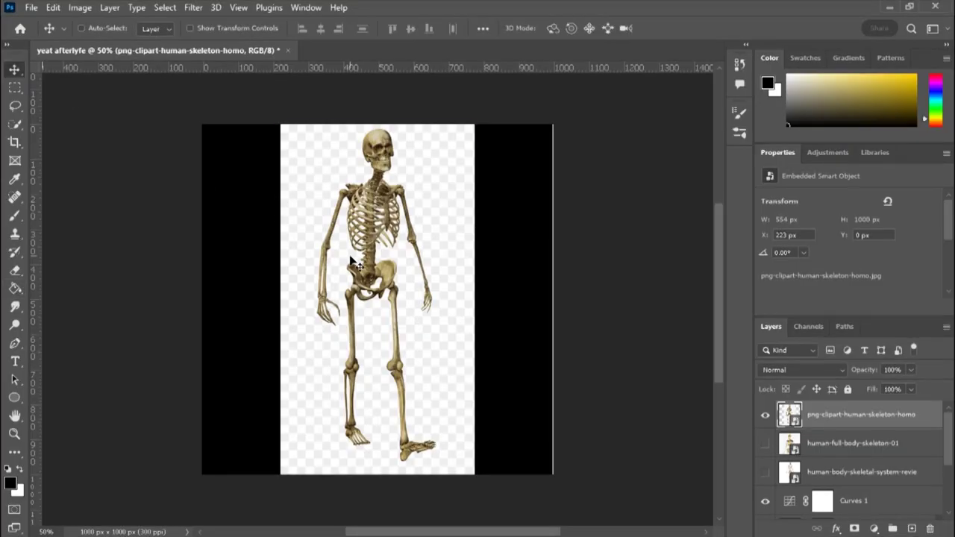
Step: Scale the png-clipart-human-skeleton-homo layer to about 27.5%, rotate it about -15.6° over the man's body, and hide it
key(ctrl+t)
drag(372, 125, 438, 339)
drag(379, 379, 340, 357)
drag(340, 299, 348, 365)
drag(378, 286, 390, 217)
drag(343, 284, 357, 298)
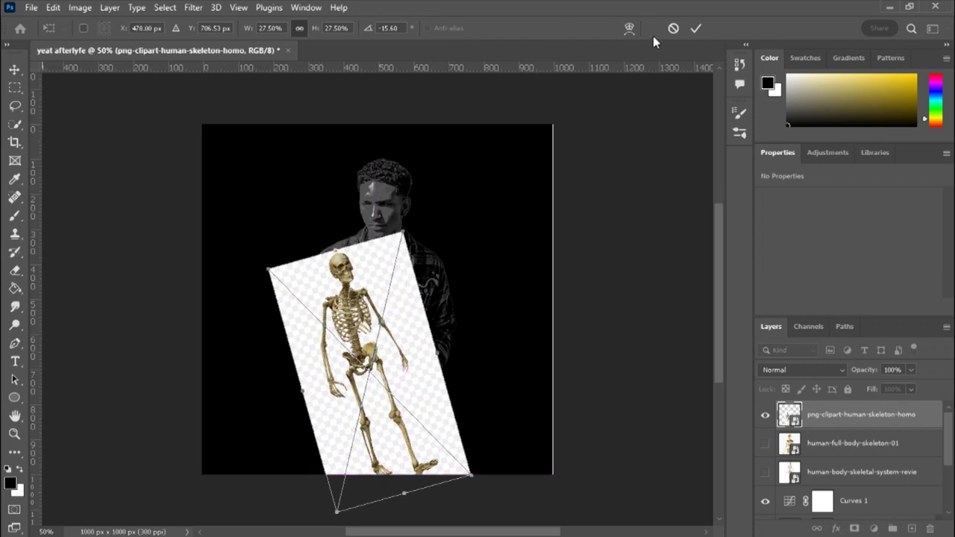
click(696, 28)
click(765, 415)
Step: Show the human-full-body-skeleton-01 layer, scale it down over the man's head and torso, and hide it
click(765, 443)
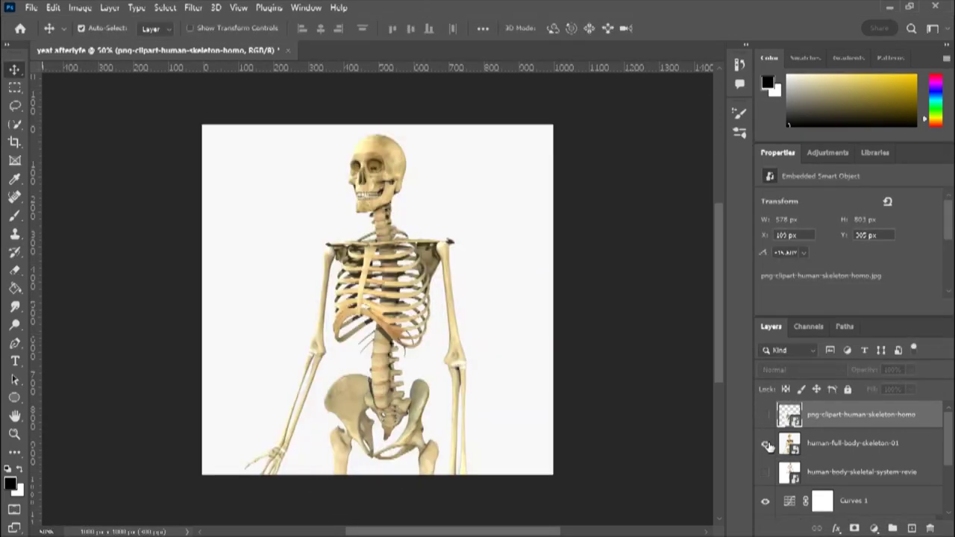
click(402, 263)
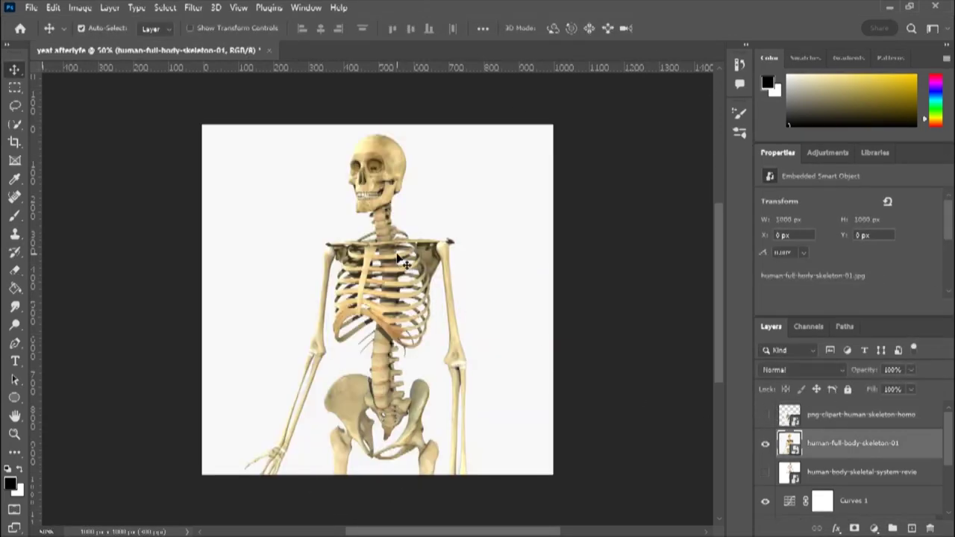
key(ctrl+t)
drag(378, 125, 389, 199)
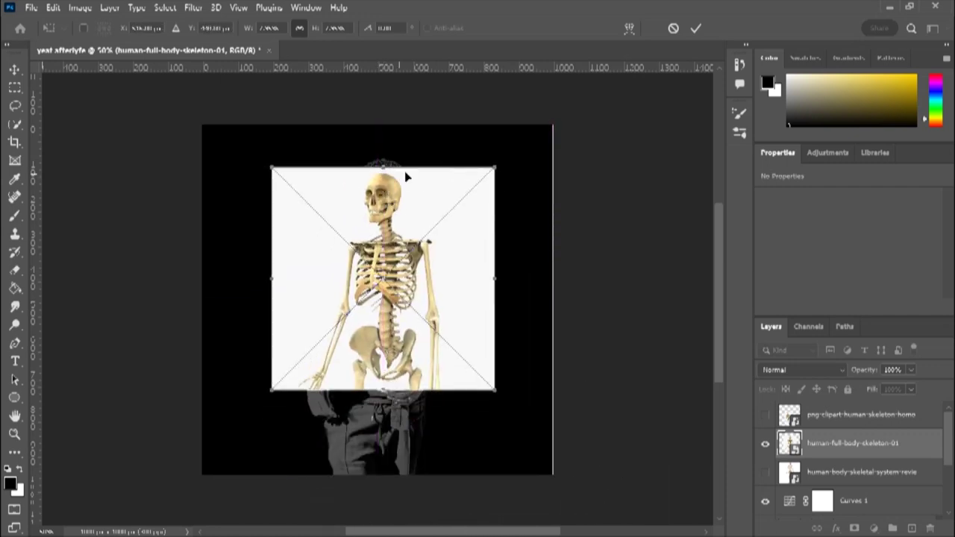
click(764, 443)
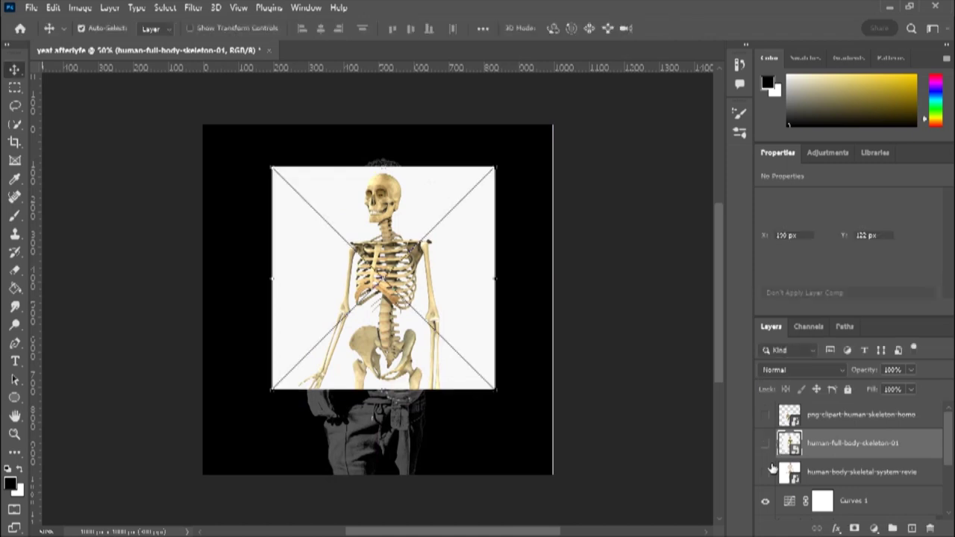
click(765, 443)
Step: Show the human-body-skeletal-system-revie layer and start a free transform on it
click(764, 471)
click(858, 471)
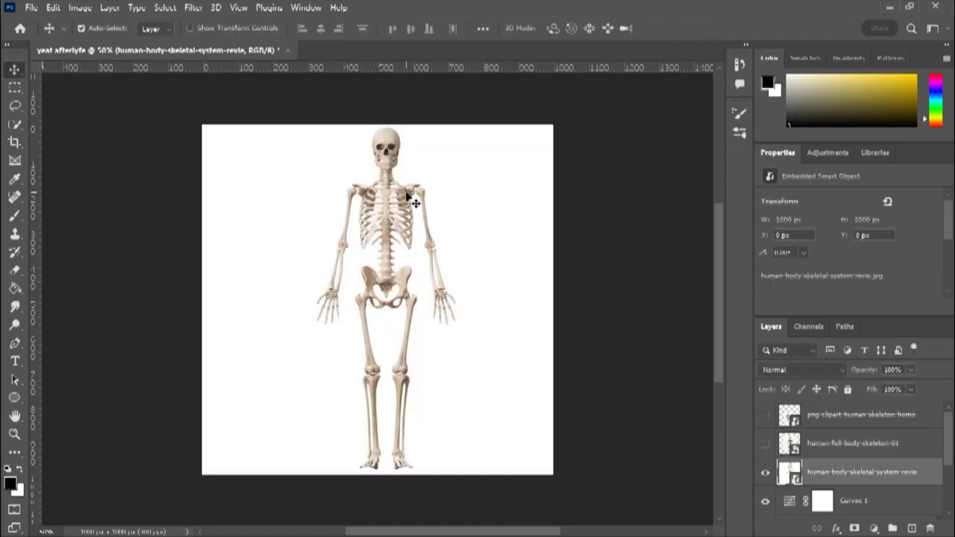
key(ctrl+t)
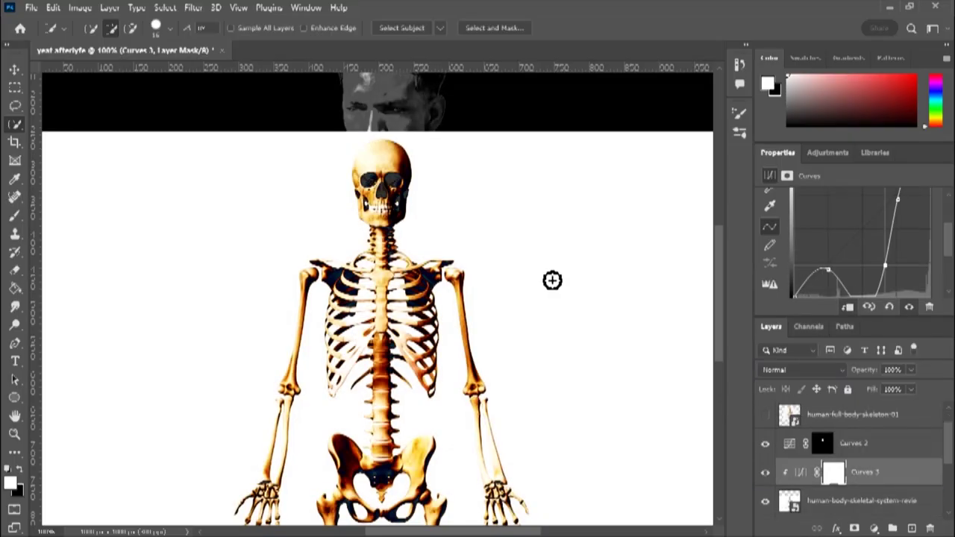
Step: Select the whole skeleton on the Curves 3 layer using the Quick Selection tool
drag(552, 279, 510, 345)
key(ctrl+minus)
key(ctrl+minus)
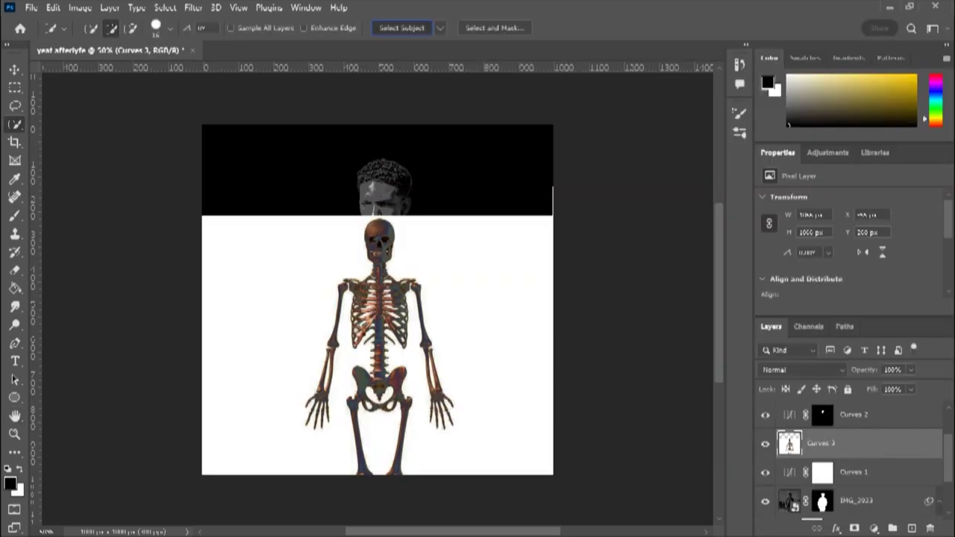
key(ctrl+plus)
right_click(238, 159)
key(Escape)
scroll(380, 492, down, 3)
scroll(447, 261, up, 2)
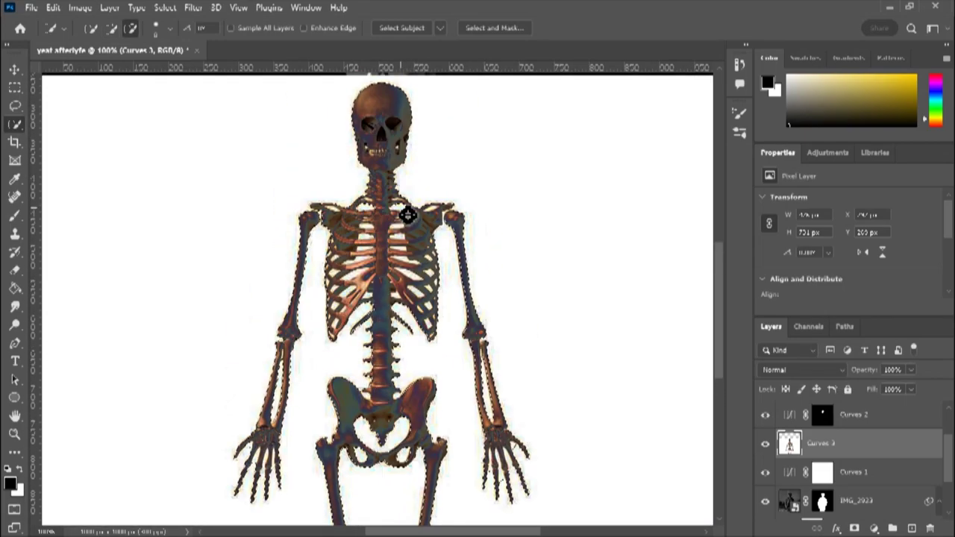
Step: Subtract the gaps between the ribs and shoulder bones from the skeleton selection with a small Quick Selection brush
key(alt)
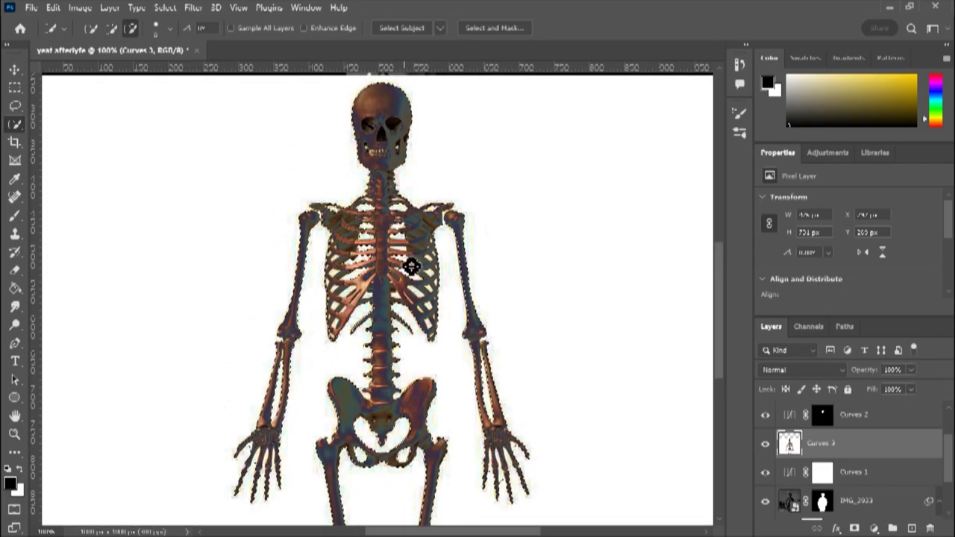
drag(96, 71, 104, 71)
key(Return)
scroll(341, 292, up, 3)
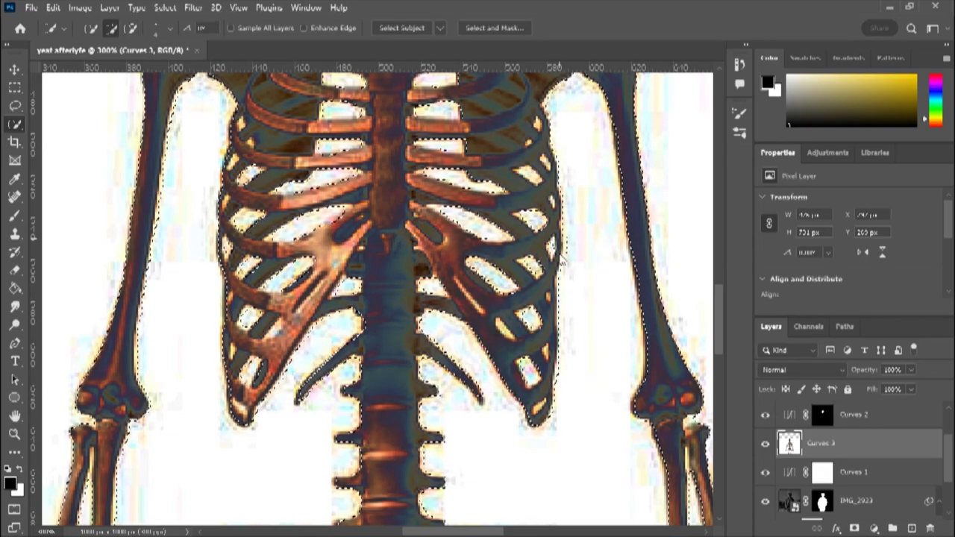
scroll(552, 224, up, 1)
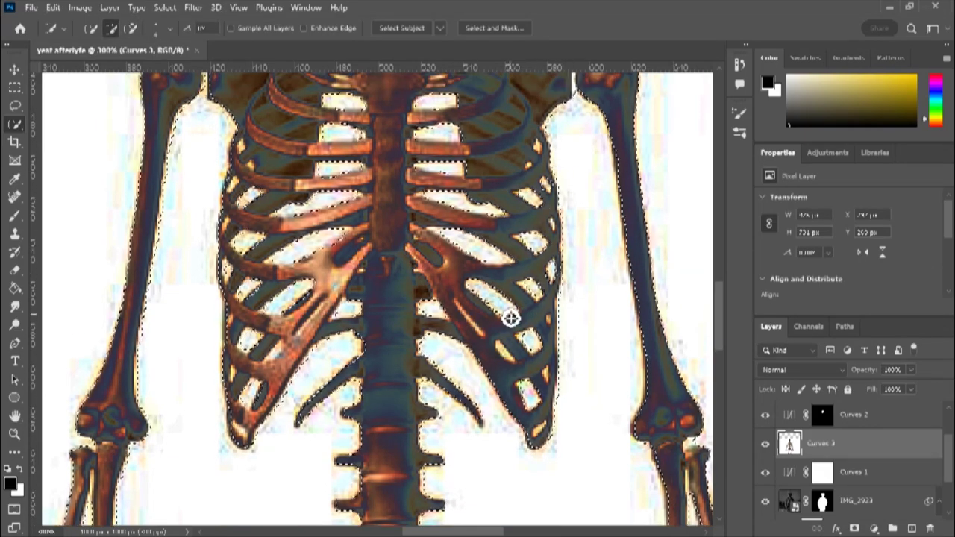
scroll(560, 216, up, 3)
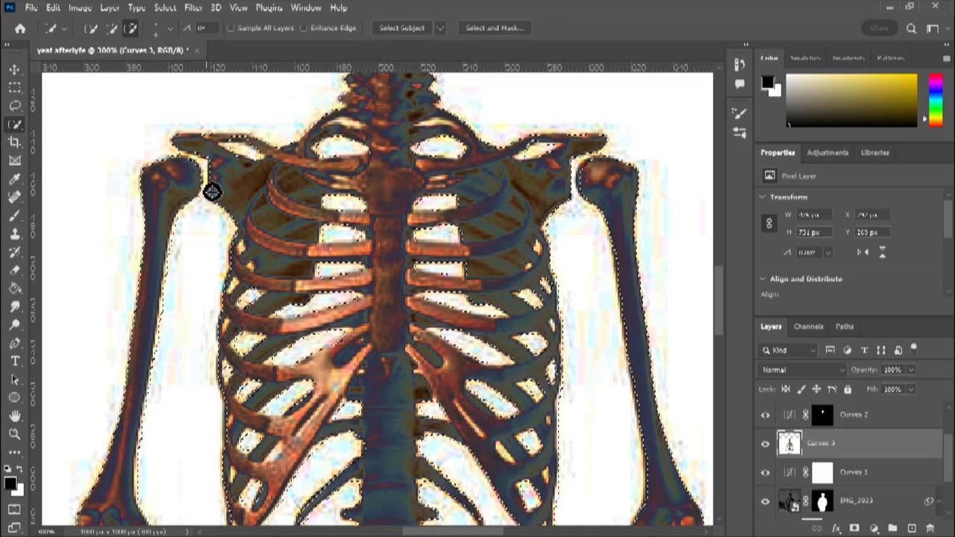
scroll(512, 268, down, 1)
key(ctrl+shift+m)
key(ctrl+z)
scroll(556, 361, up, 1)
scroll(315, 208, right, 3)
scroll(364, 235, left, 5)
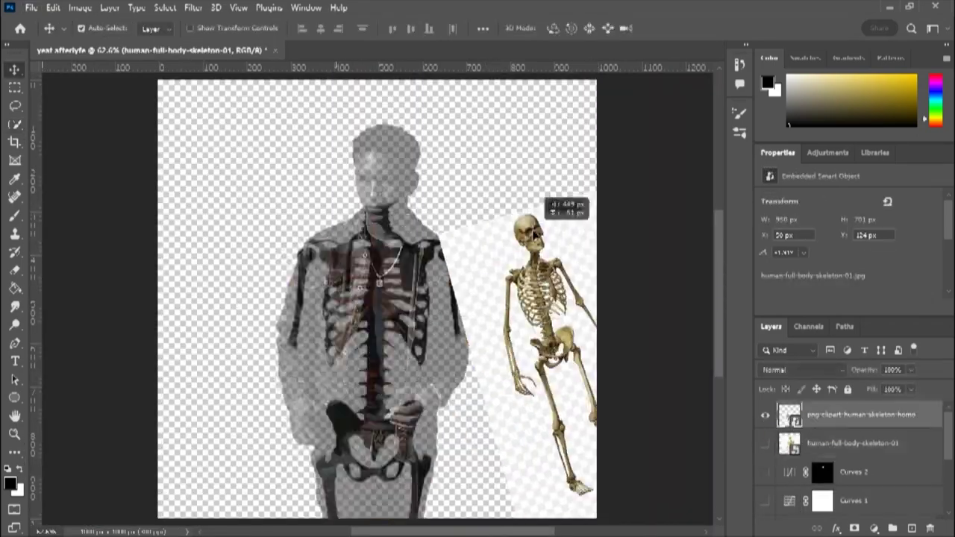
Step: Position the png-clipart-human-skeleton-homo layer over the man and mask out the background around its bones
drag(547, 207, 407, 360)
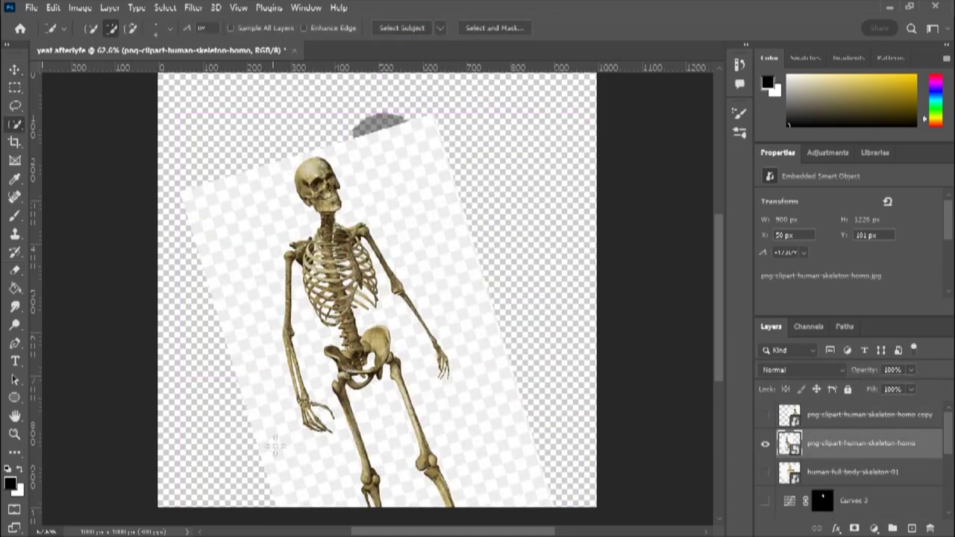
key(ctrl+plus)
key(ctrl+plus)
key(ctrl+plus)
scroll(260, 422, down, 2)
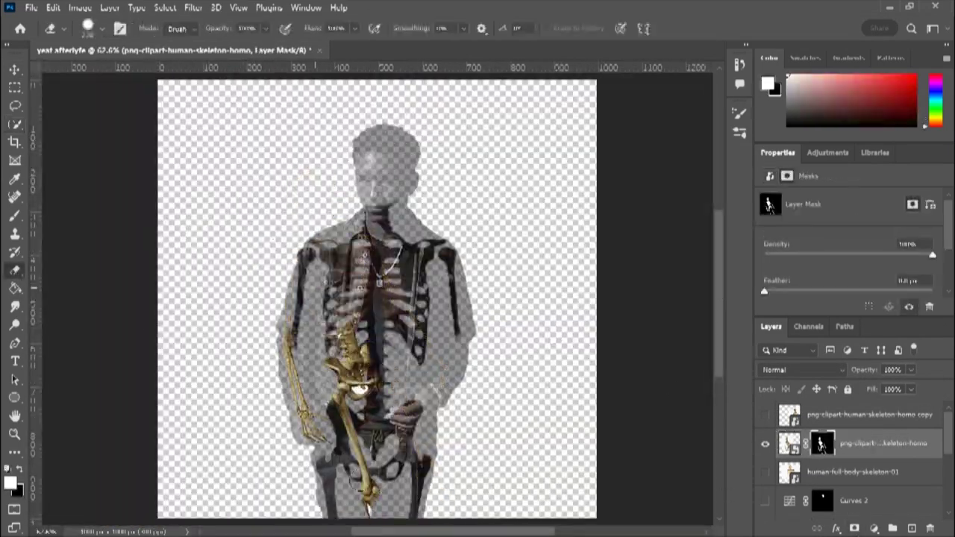
Step: Duplicate the masked forearm bones layer, flip the copy horizontally and place it over the man's other forearm
key(v)
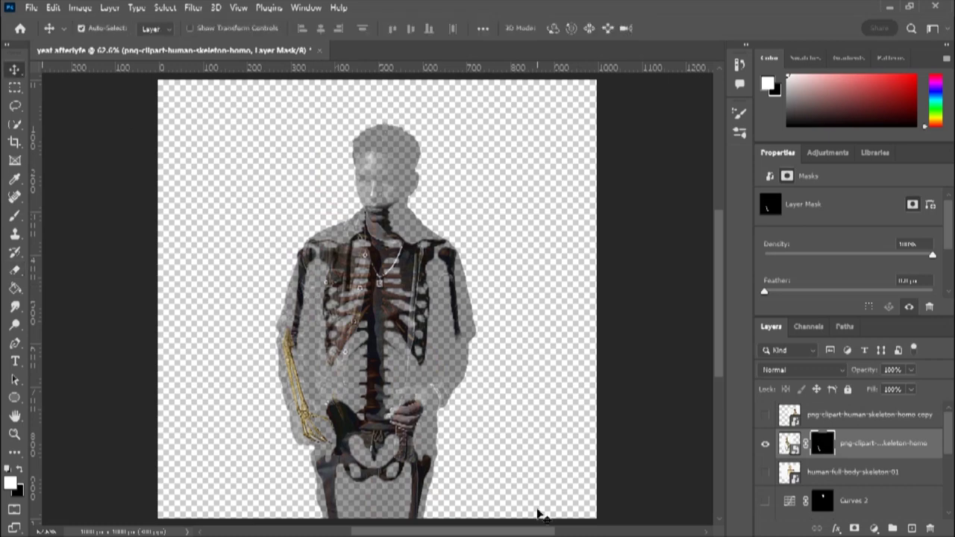
key(ctrl+j)
key(ctrl+t)
click(53, 7)
click(299, 477)
drag(559, 398, 463, 358)
key(Return)
key(e)
scroll(858, 447, down, 3)
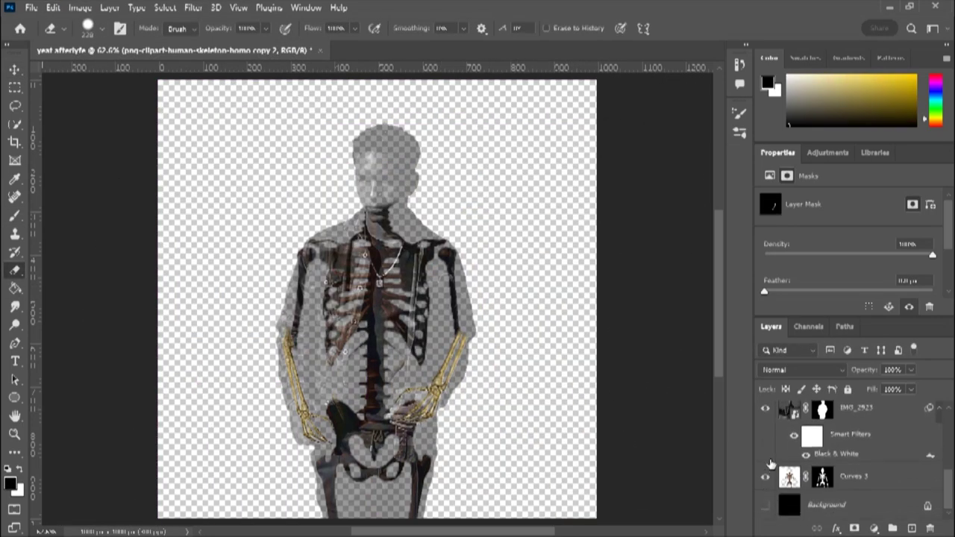
Step: Try to fit the skull of the human-full-body-skeleton-01 layer over the man's head with a transform
key(v)
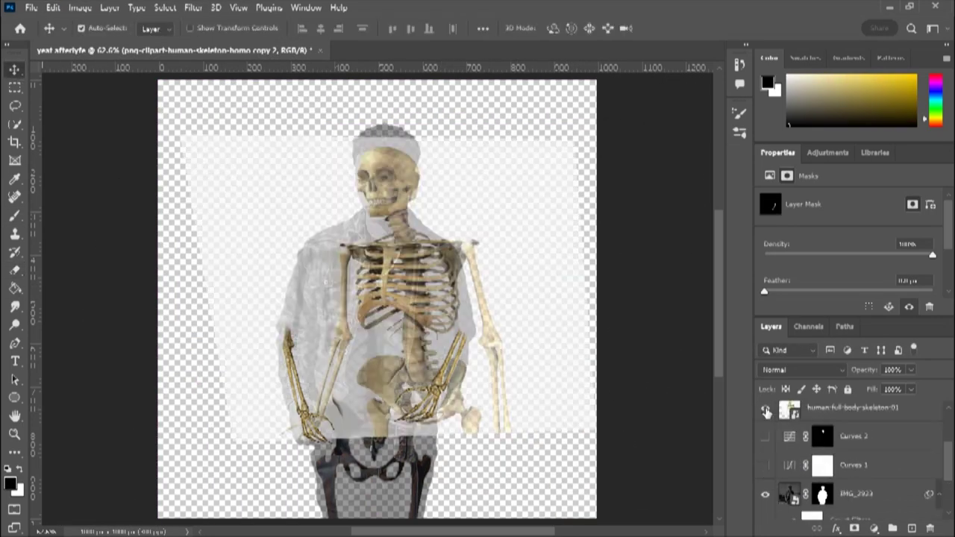
click(53, 8)
mouse_move(85, 326)
click(335, 123)
drag(396, 171, 395, 174)
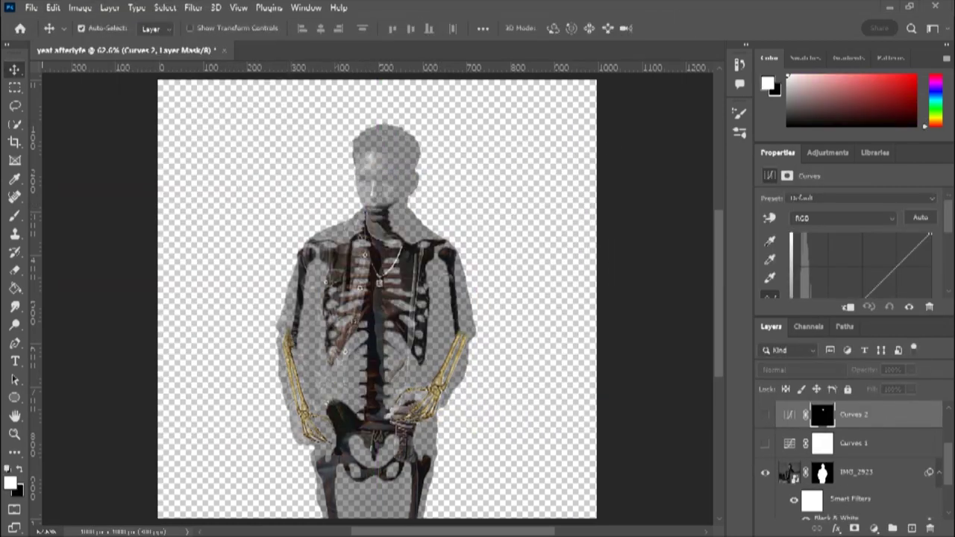
Step: Position the product-1864-main-main-big-16397 skull image over the man's head and mask out its background
scroll(851, 448, down, 2)
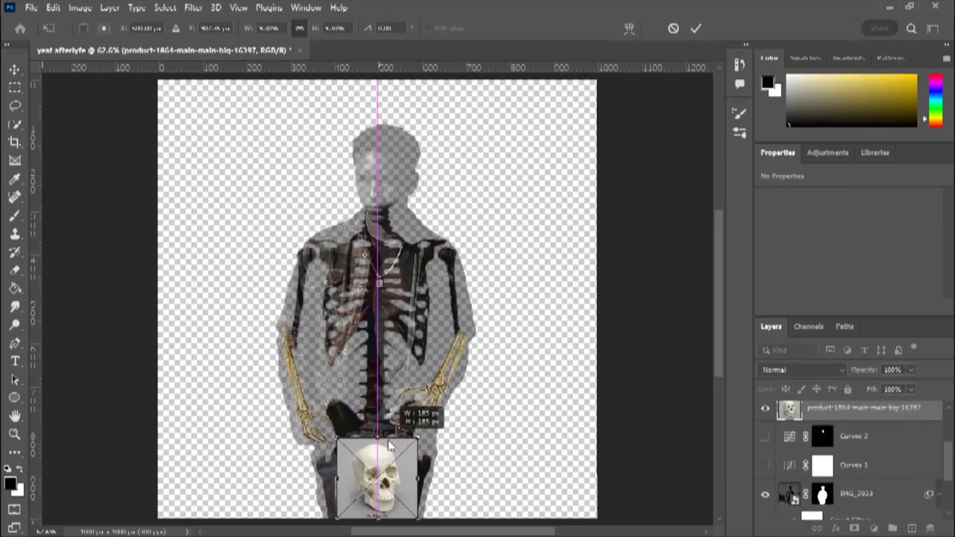
drag(380, 473, 377, 187)
key(ctrl+plus)
drag(443, 200, 473, 81)
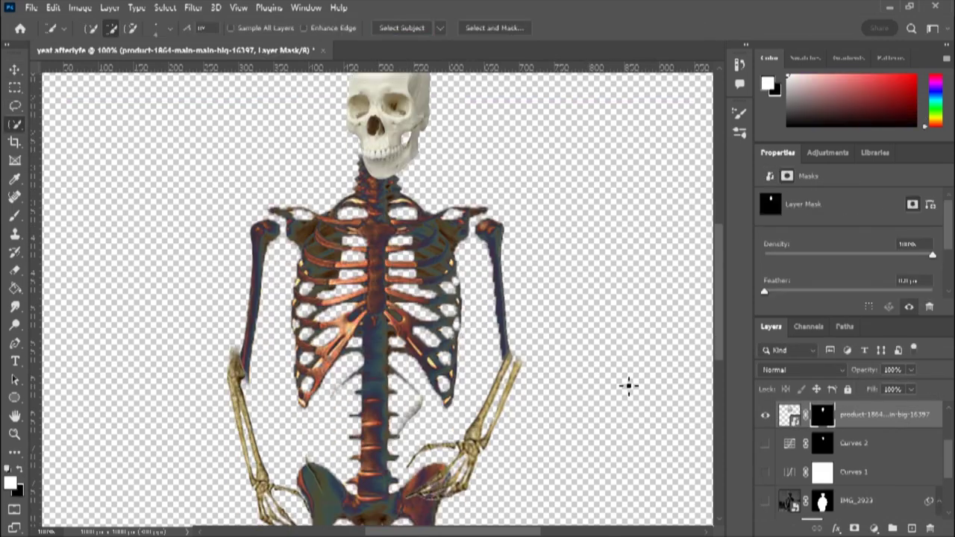
key(ctrl+minus)
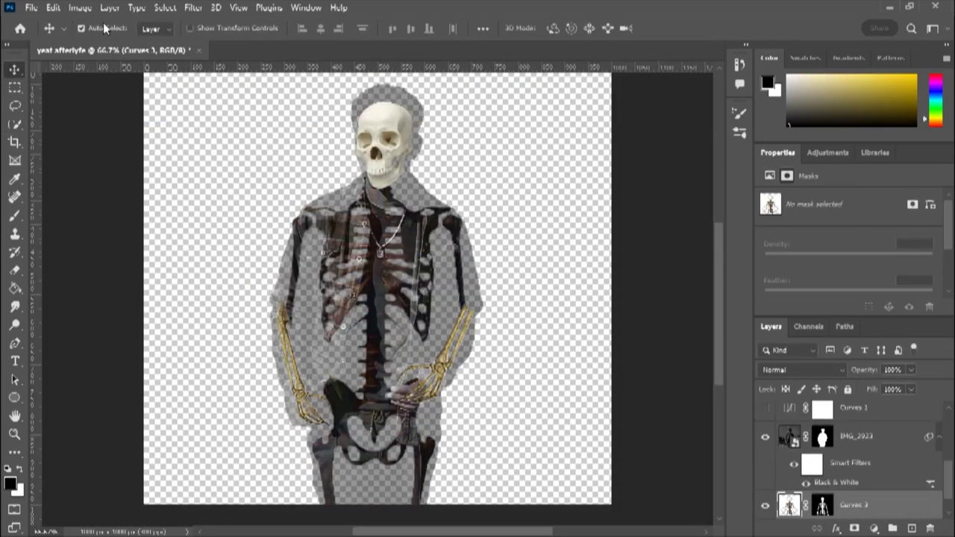
Step: Warp the skeleton on the Curves 3 layer to fit the man's body
click(53, 7)
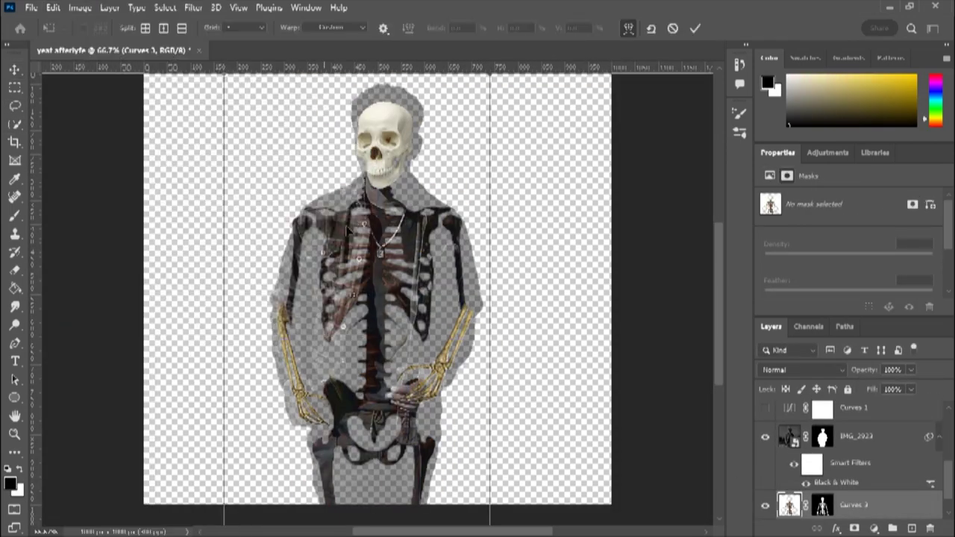
click(393, 151)
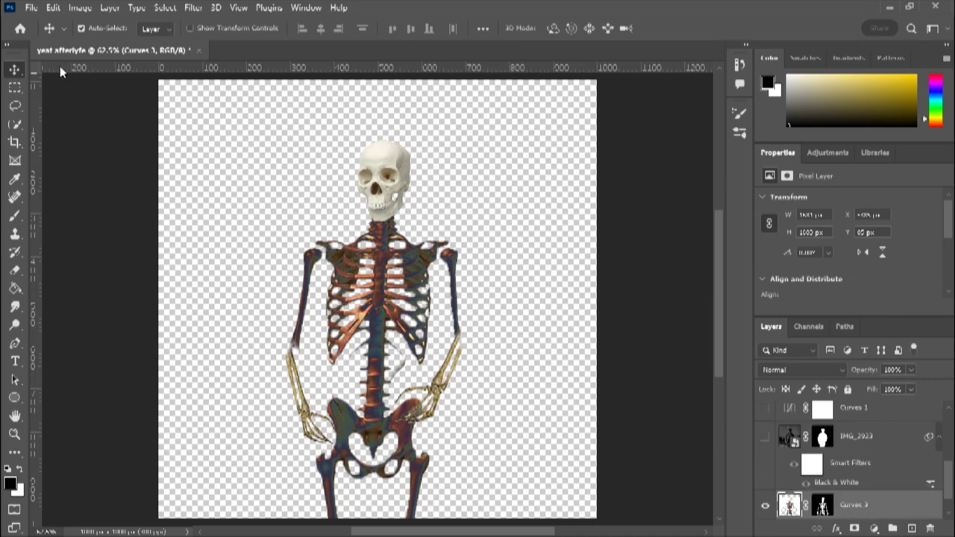
Step: Convert the Curves 3 skeleton layer to black and white using the Black & White adjustment's automatic values
click(53, 8)
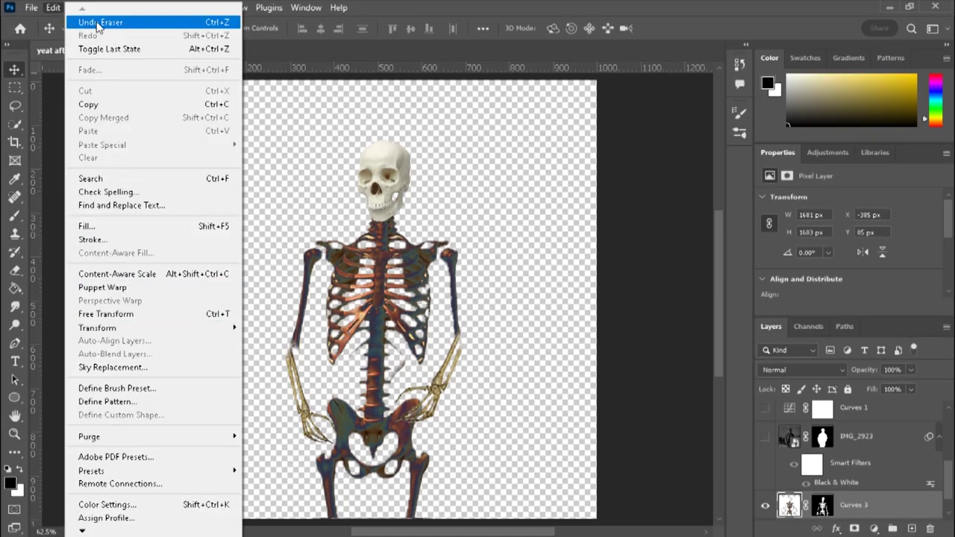
click(53, 7)
click(80, 8)
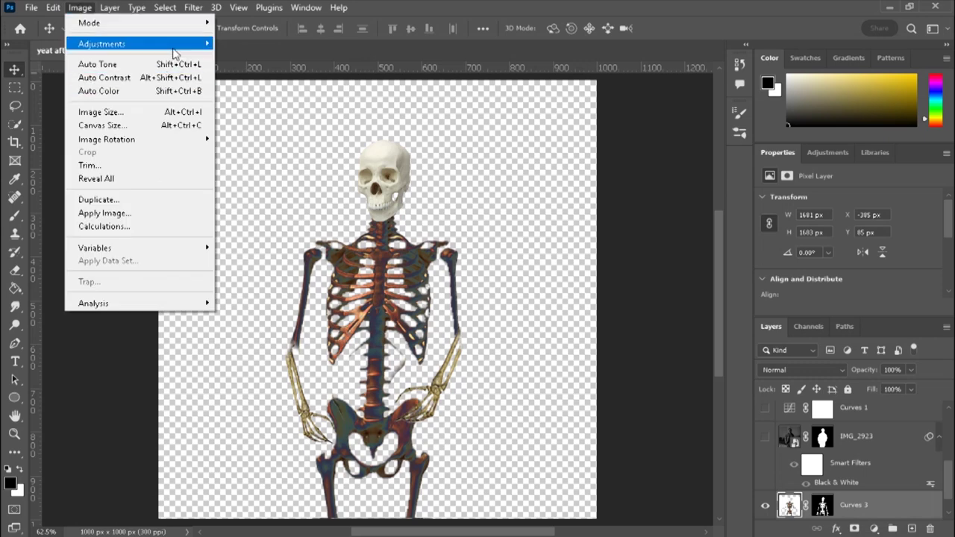
mouse_move(192, 46)
click(260, 144)
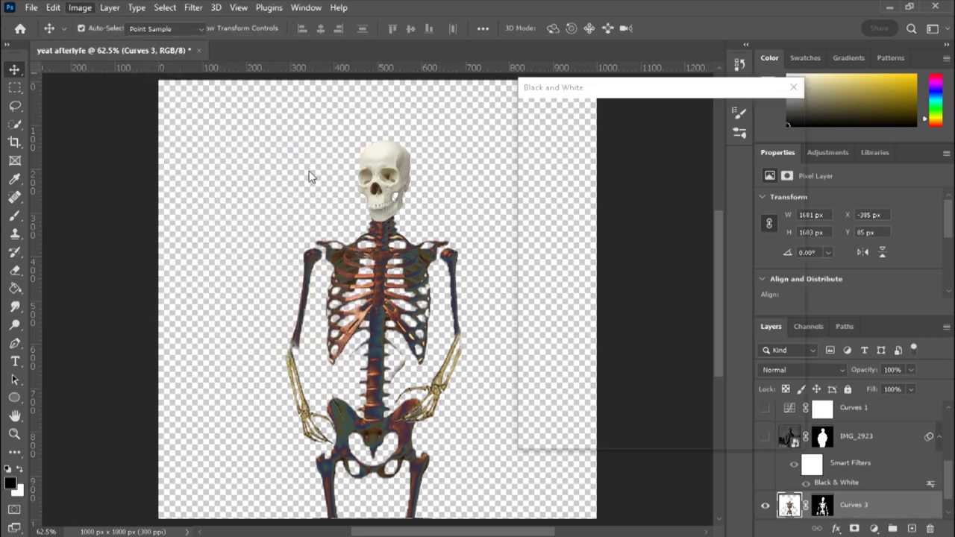
click(761, 188)
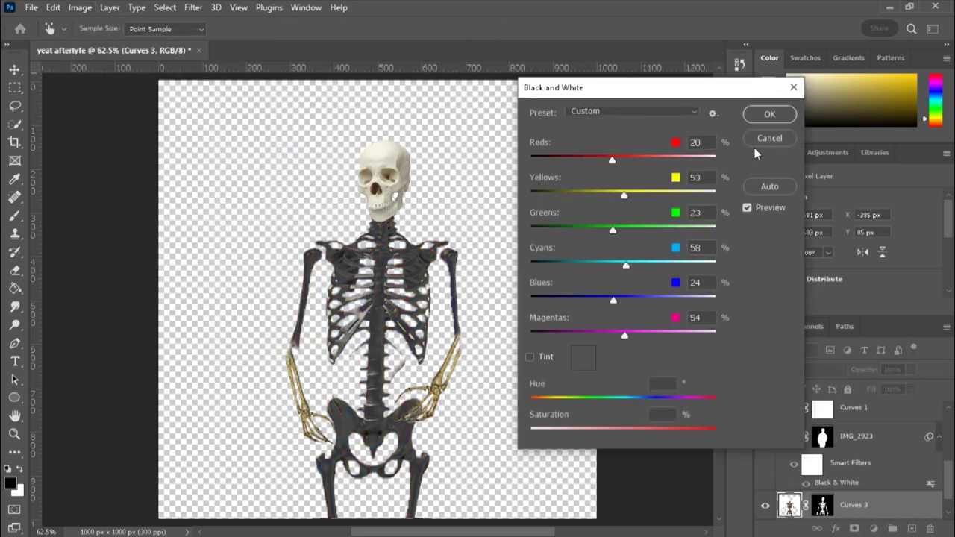
key(Return)
key(v)
Step: Convert the skull layer to black and white using the Black & White adjustment's automatic values
click(388, 161)
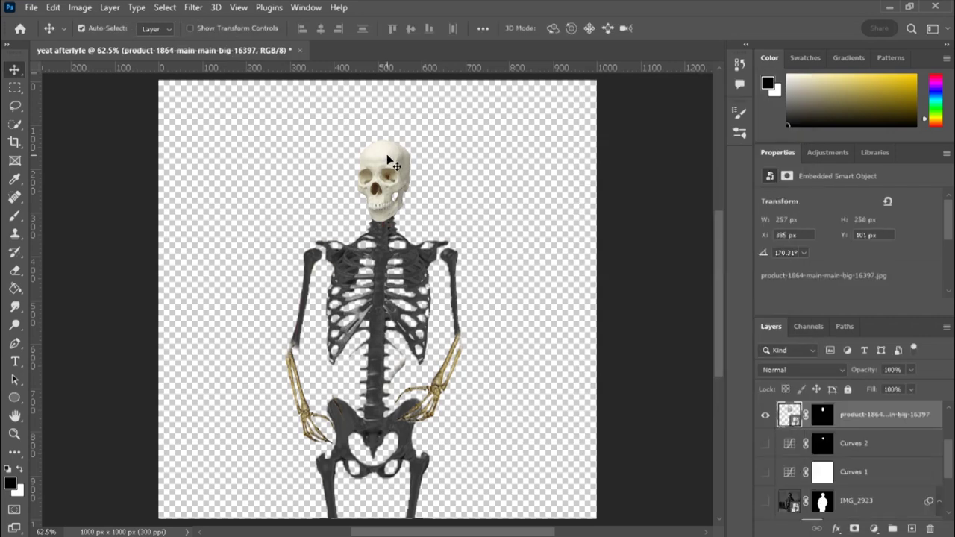
click(78, 8)
mouse_move(179, 43)
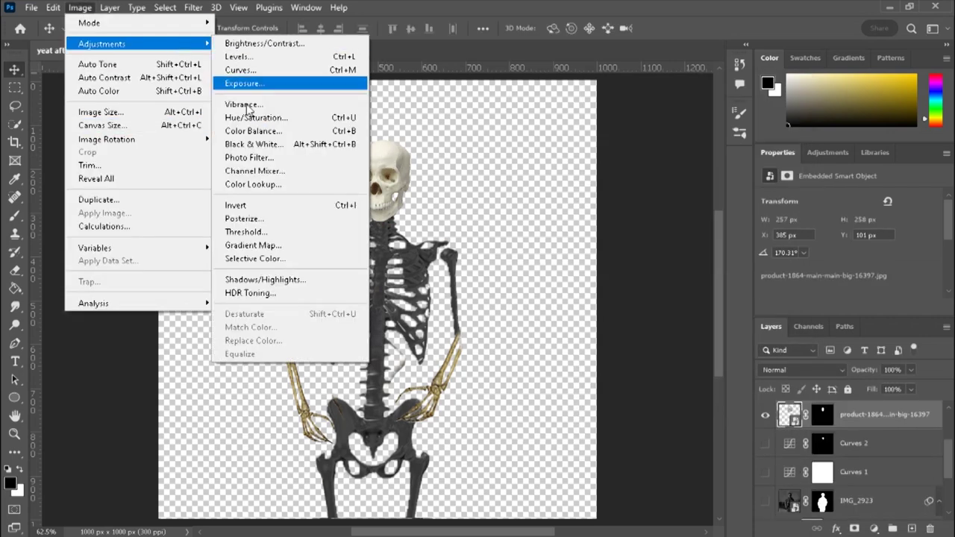
click(260, 145)
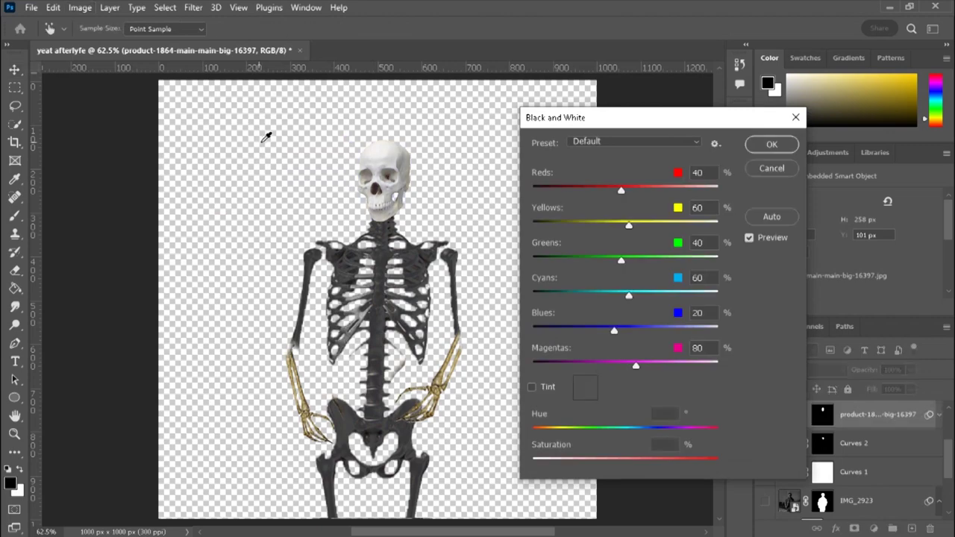
click(774, 215)
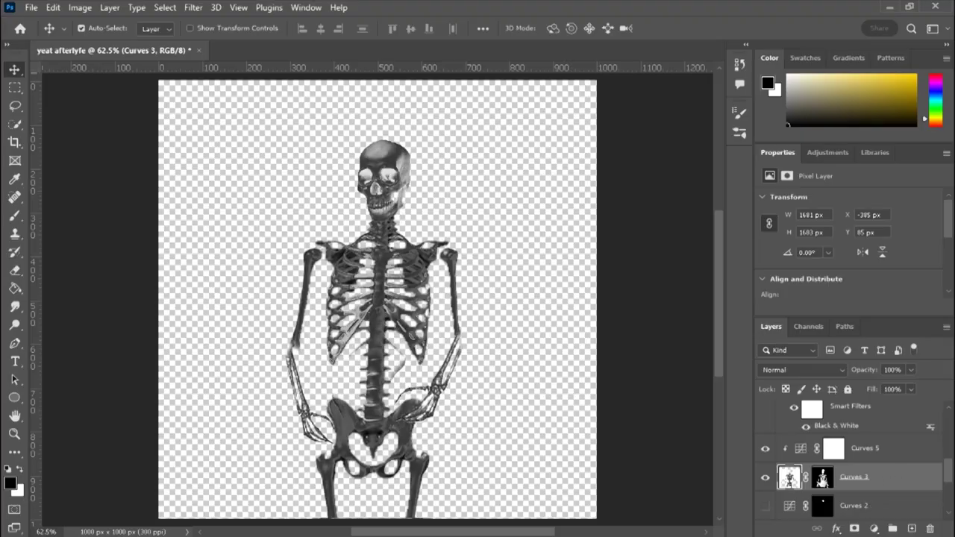
Step: Move all skeleton layers from Curves 3 up to Curves 6 into Group 1 and collapse the group
scroll(889, 483, up, 5)
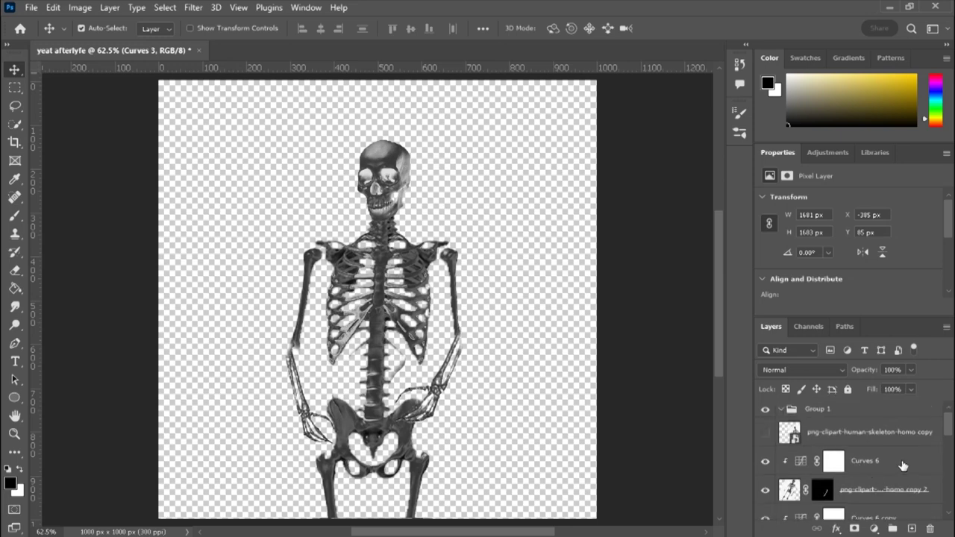
shift+click(901, 463)
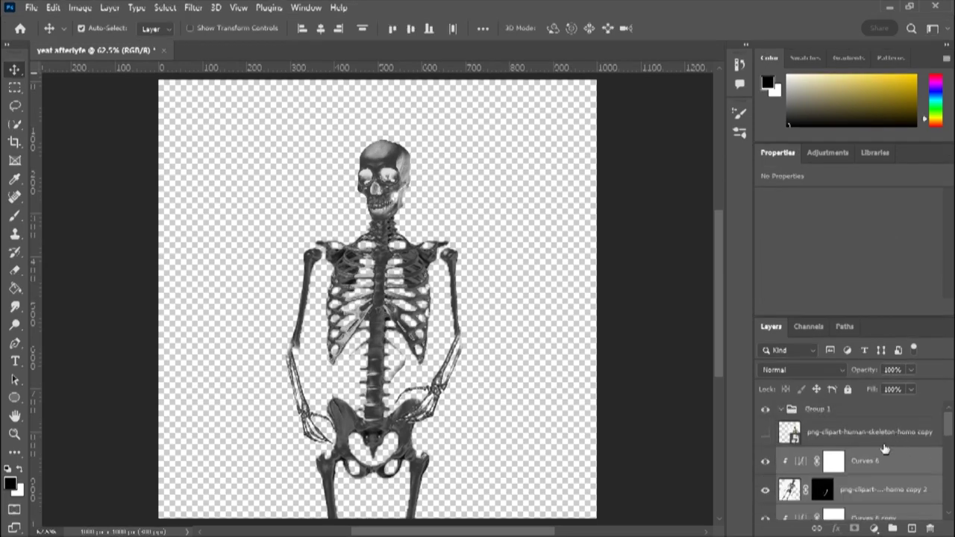
drag(886, 464, 781, 417)
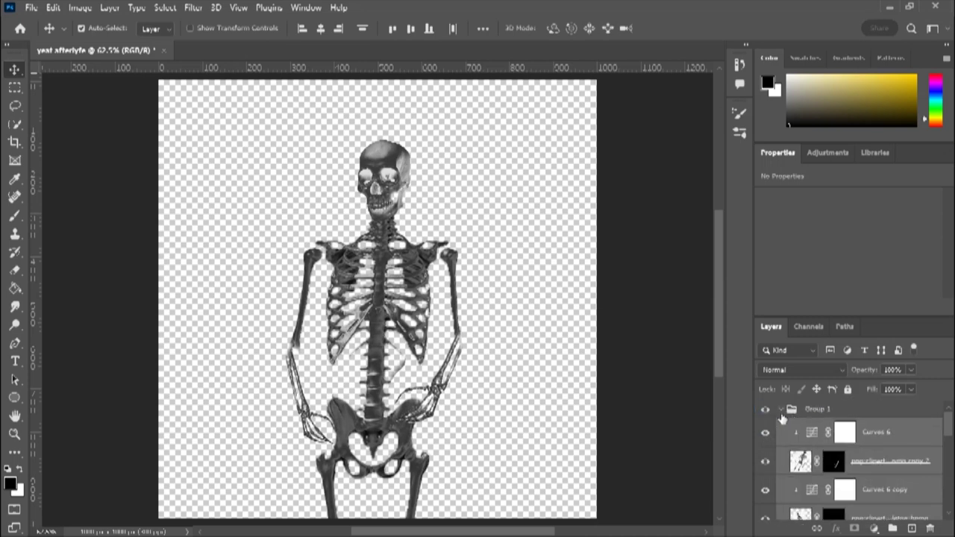
click(781, 410)
Step: Duplicate Group 1, hide the lower copy, and name the groups SKELE and BACKUP SKELETON
click(839, 411)
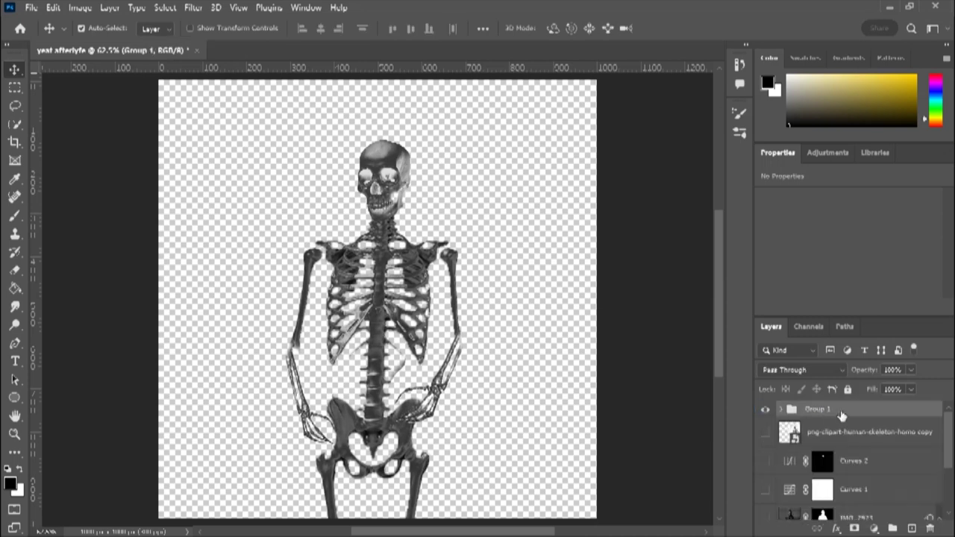
key(ctrl+j)
click(765, 426)
click(816, 429)
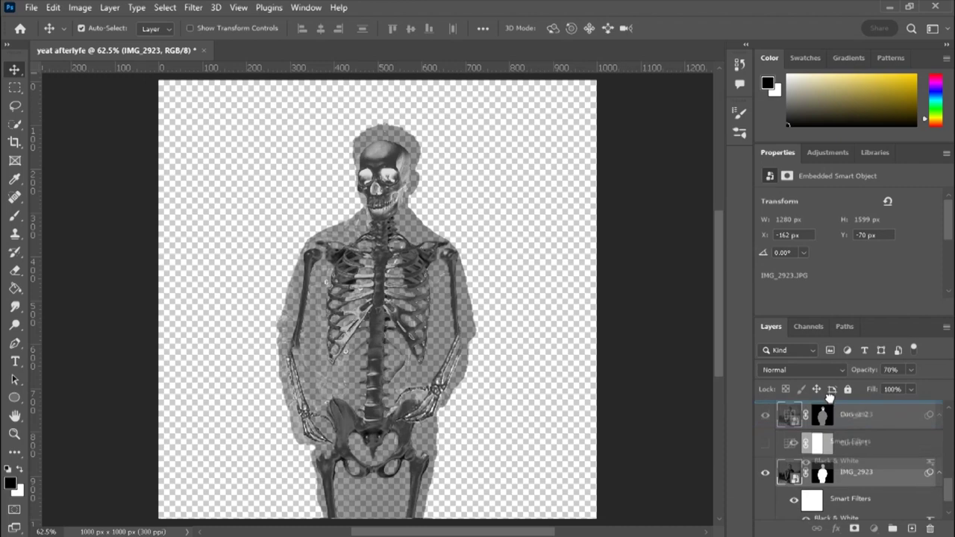
Step: Move the IMG_2923 layer to the top of the layer stack and set its opacity to 100%
drag(836, 425, 825, 405)
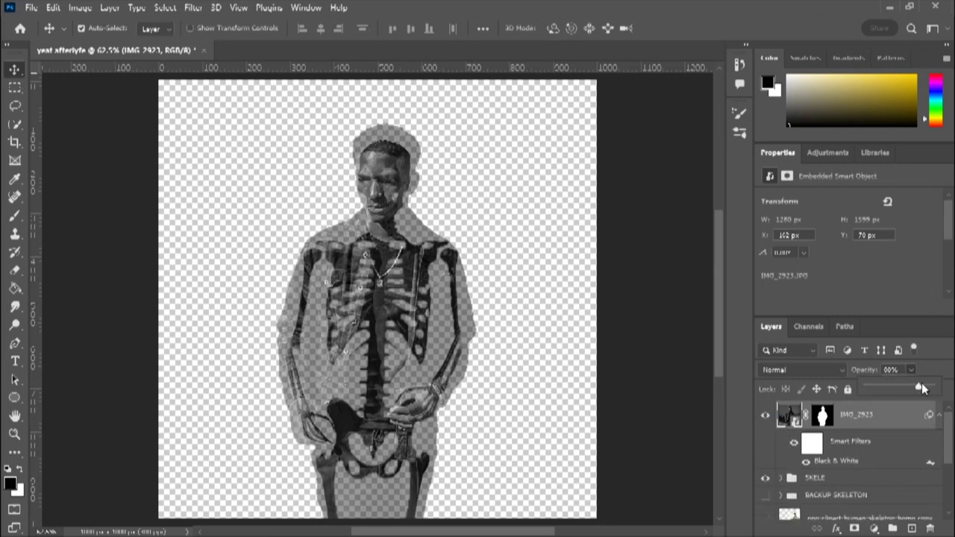
drag(922, 389, 931, 387)
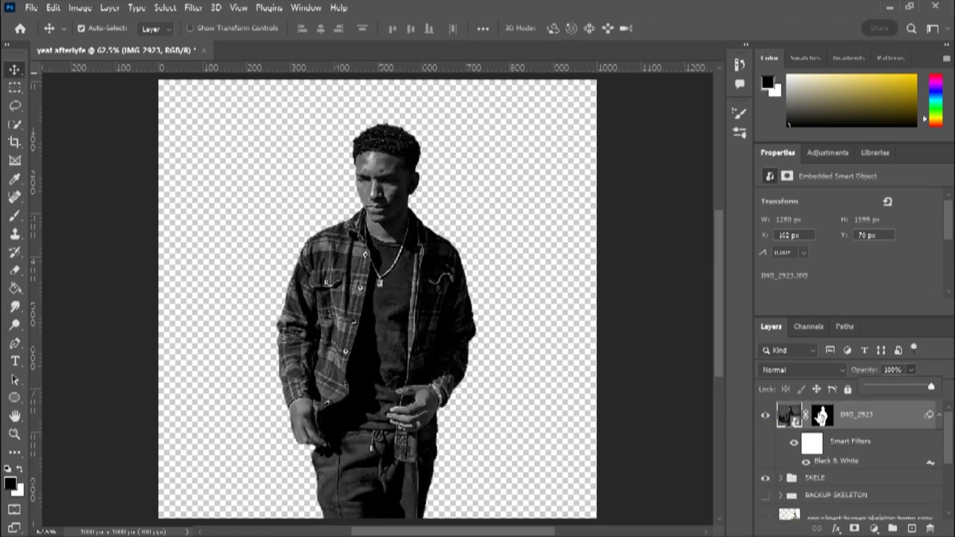
Step: Show the black Background layer and set the IMG_2923 layer's blend mode to Screen
scroll(946, 440, down, 2)
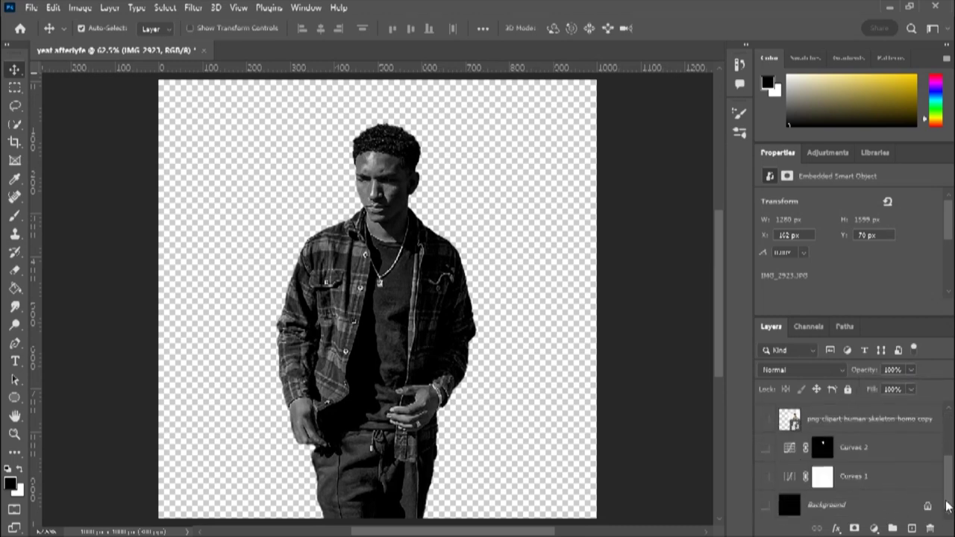
click(764, 505)
scroll(837, 478, up, 2)
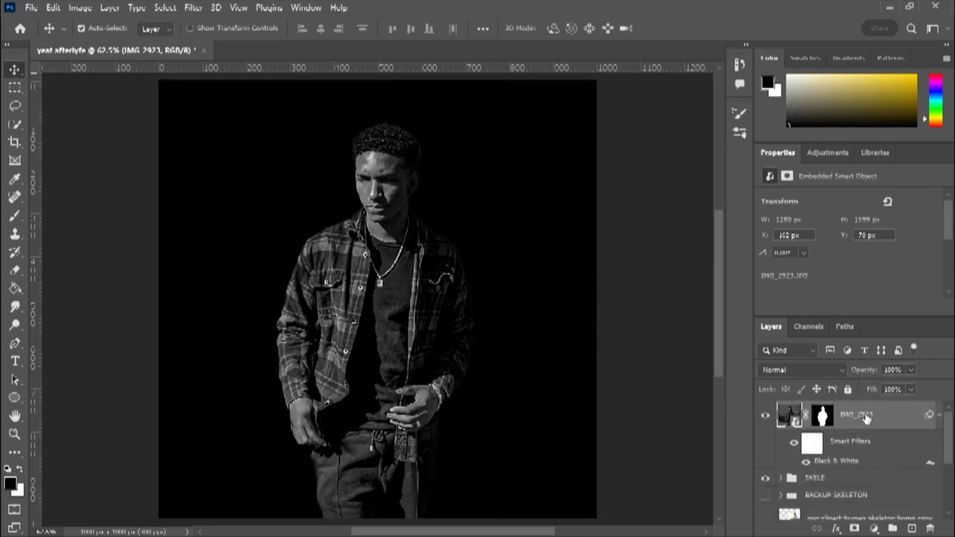
click(799, 370)
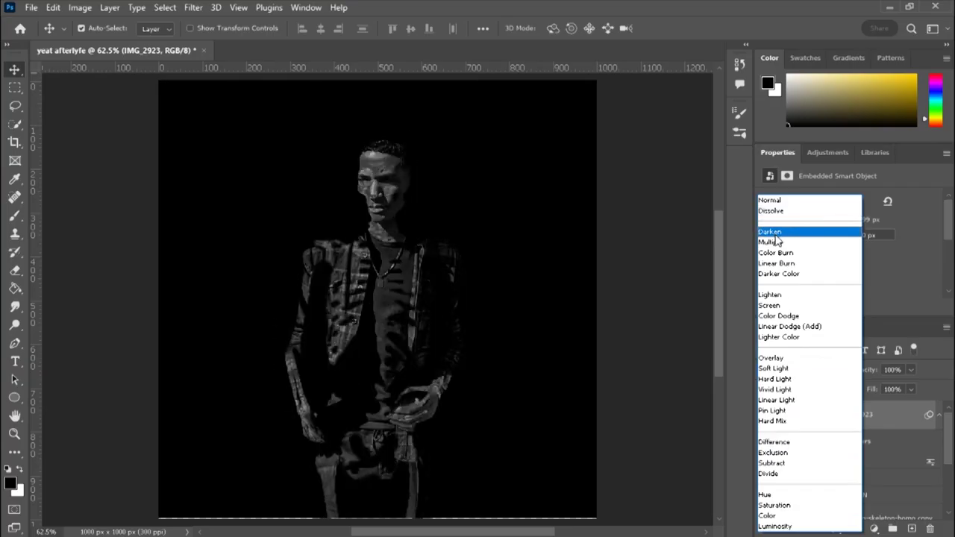
click(784, 305)
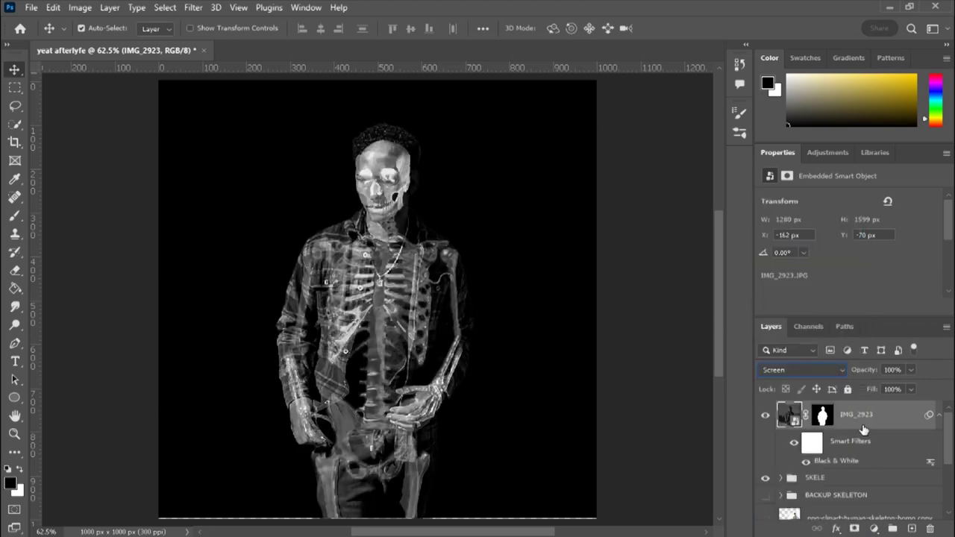
Step: Add a Curves adjustment clipped to IMG_2923 and shape it with a highlight point and a shadow point
click(824, 153)
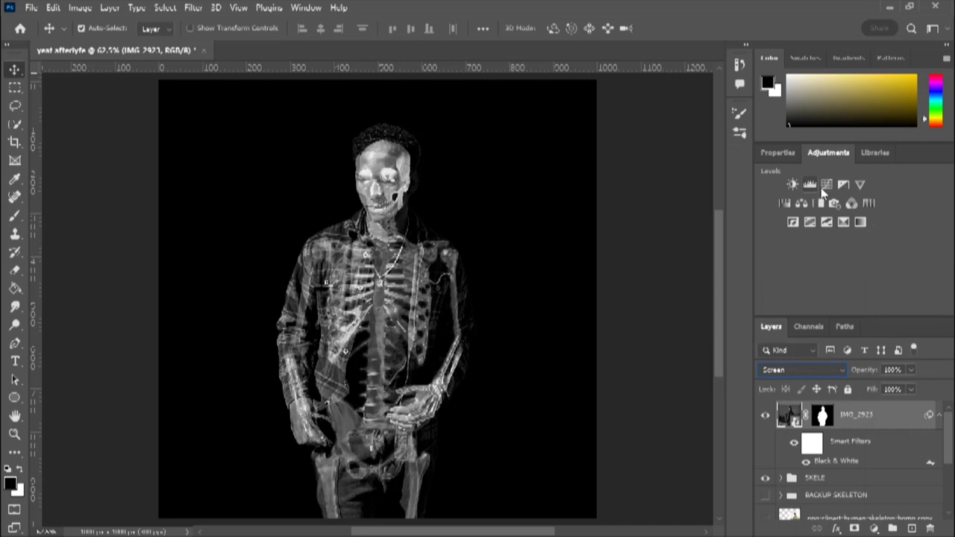
click(824, 188)
click(847, 307)
scroll(857, 285, down, 1)
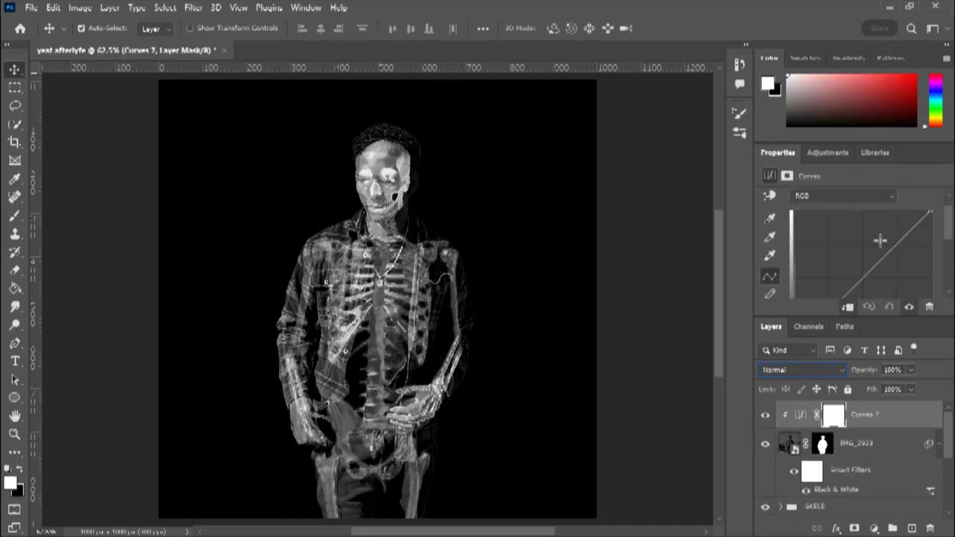
click(898, 246)
scroll(868, 261, down, 1)
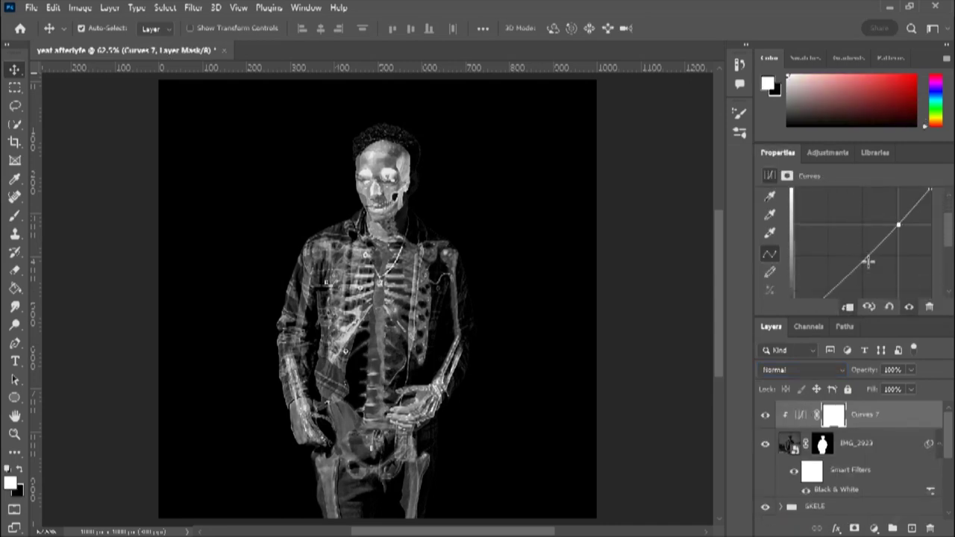
click(827, 290)
scroll(829, 254, down, 1)
mouse_move(826, 268)
mouse_down()
mouse_move(840, 281)
mouse_move(830, 266)
mouse_up()
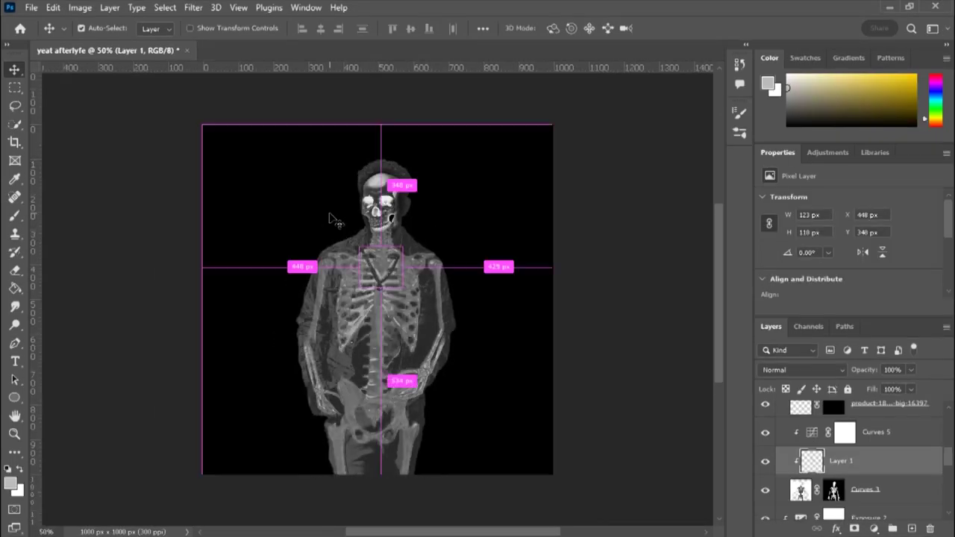
drag(330, 213, 332, 215)
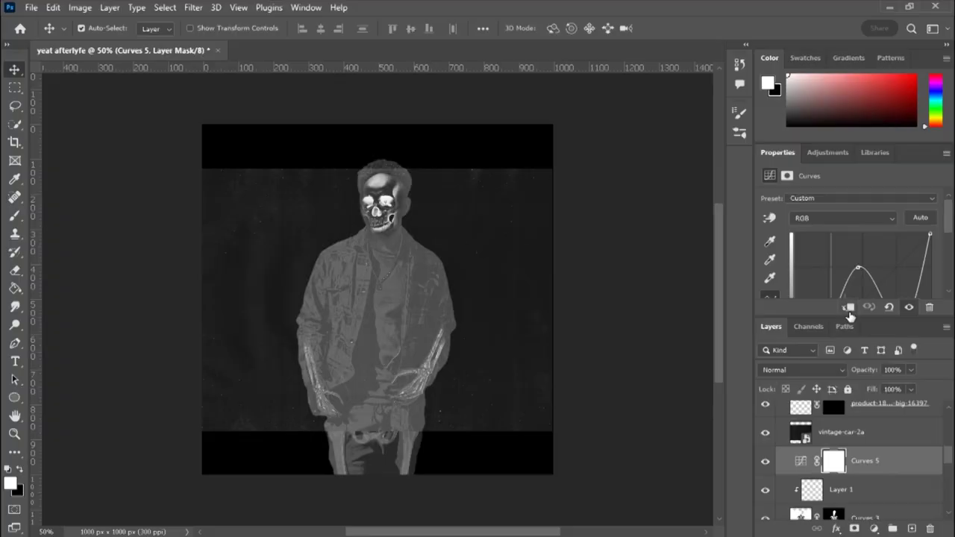
Step: Move the vintage-car-2a texture to the top of the layer stack and add a new empty layer above it
click(861, 440)
scroll(873, 461, up, 2)
drag(869, 490, 832, 384)
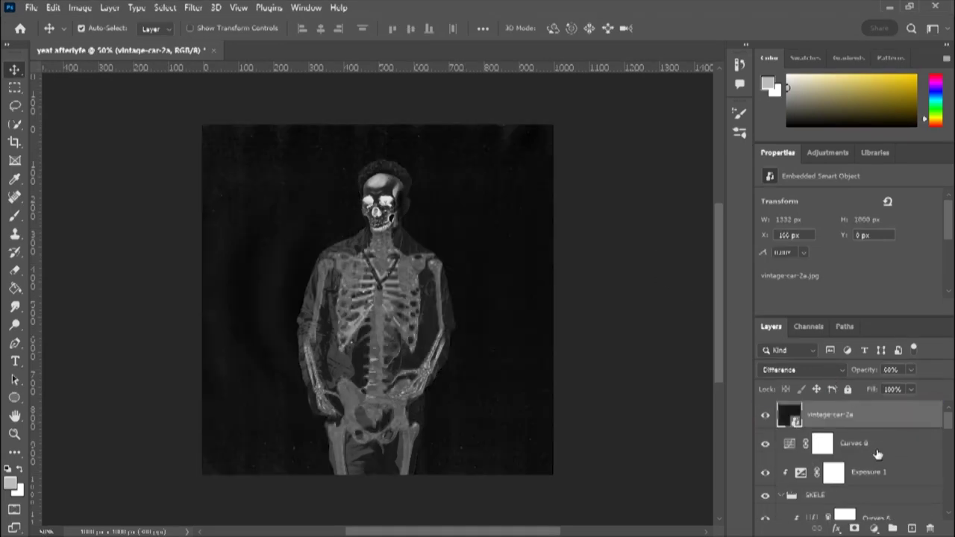
click(912, 528)
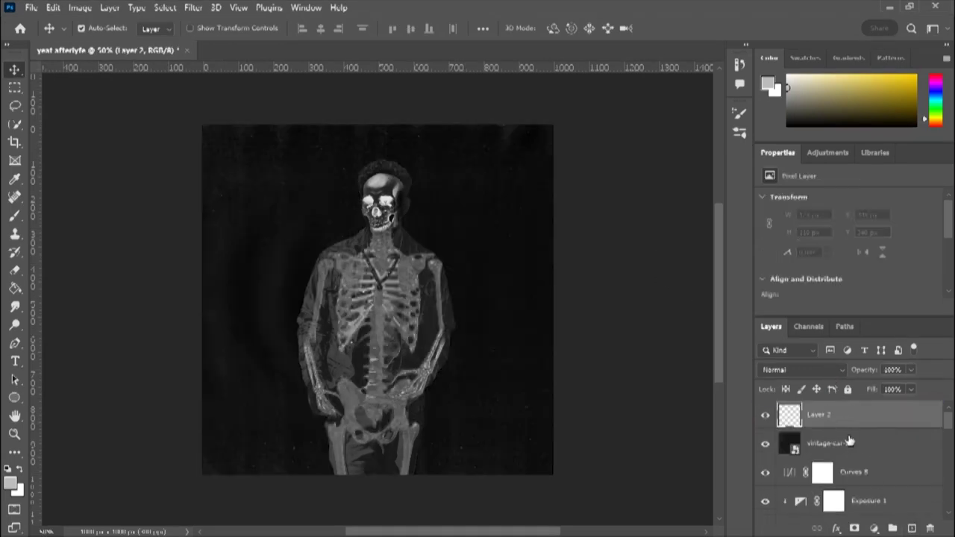
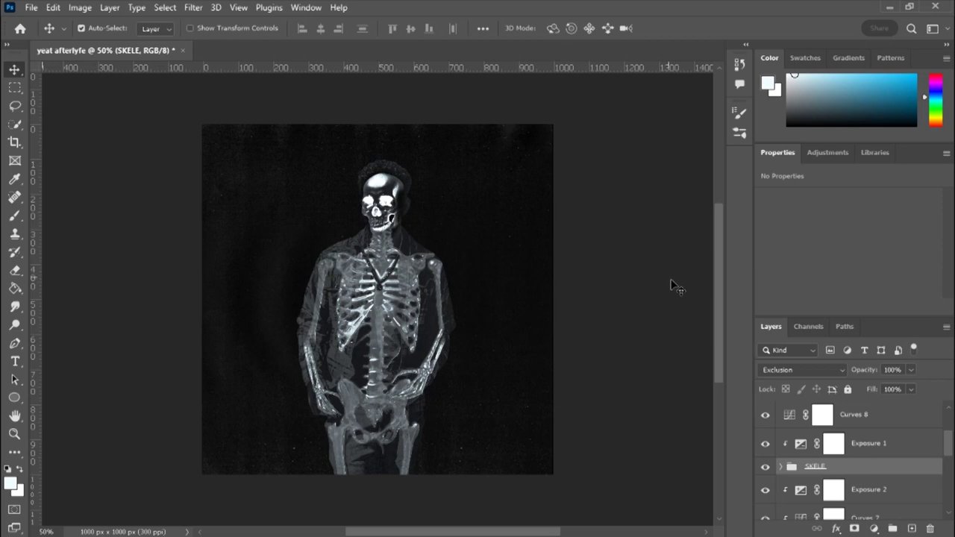
Step: Give the SKELE group an Outer Glow in Screen mode, enlarging the glow's size and adjusting its opacity
double_click(847, 470)
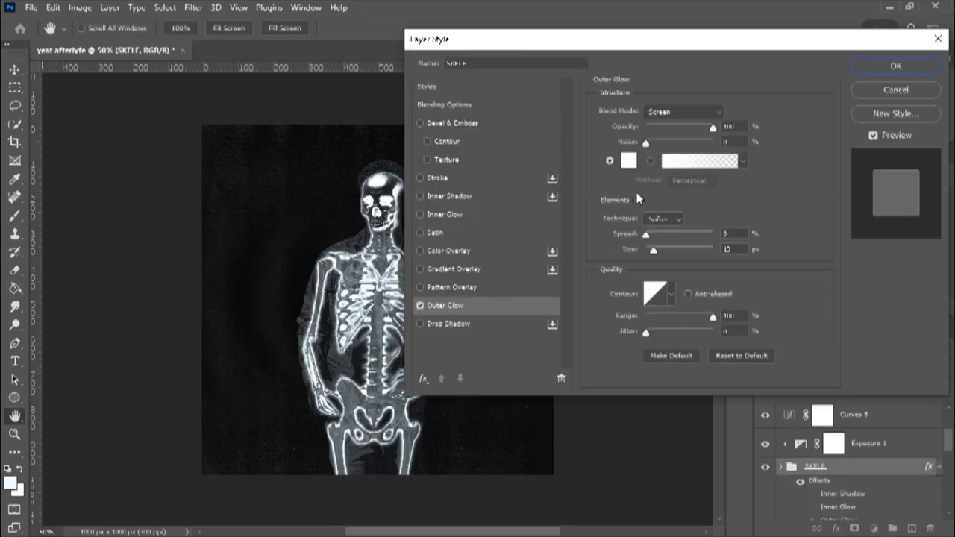
drag(651, 251, 796, 251)
click(661, 127)
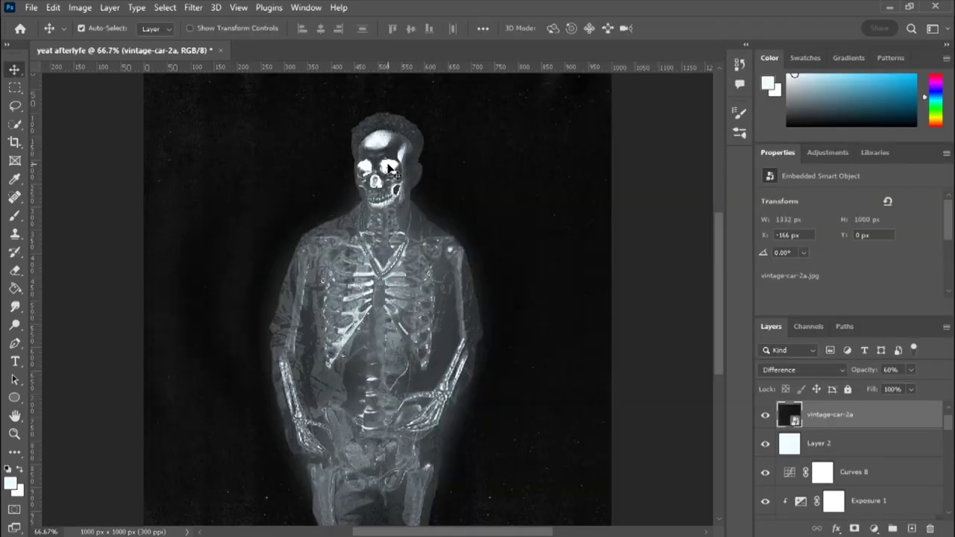
Step: Draw a white Pen shape above the vintage-car-2a layer that fills the skull's left eye socket
scroll(820, 436, up, 1)
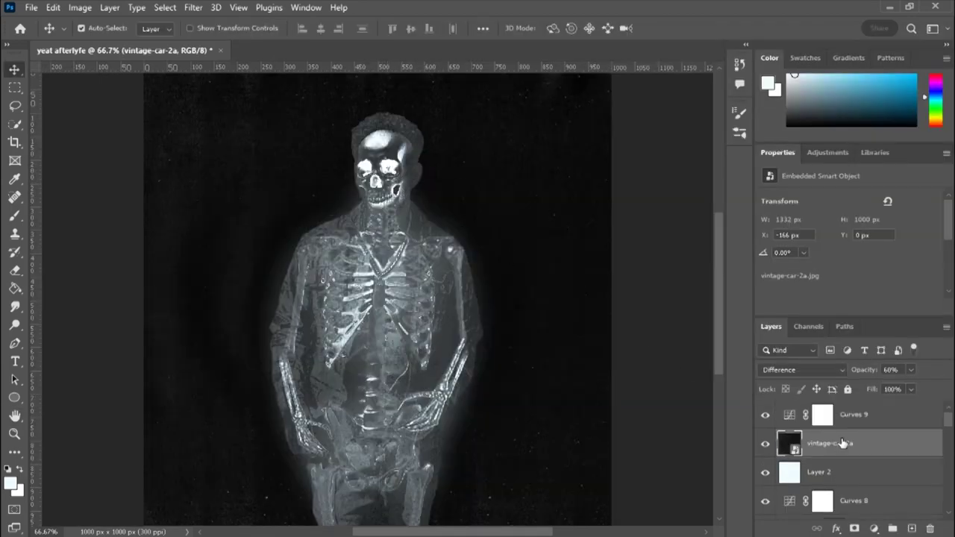
click(912, 528)
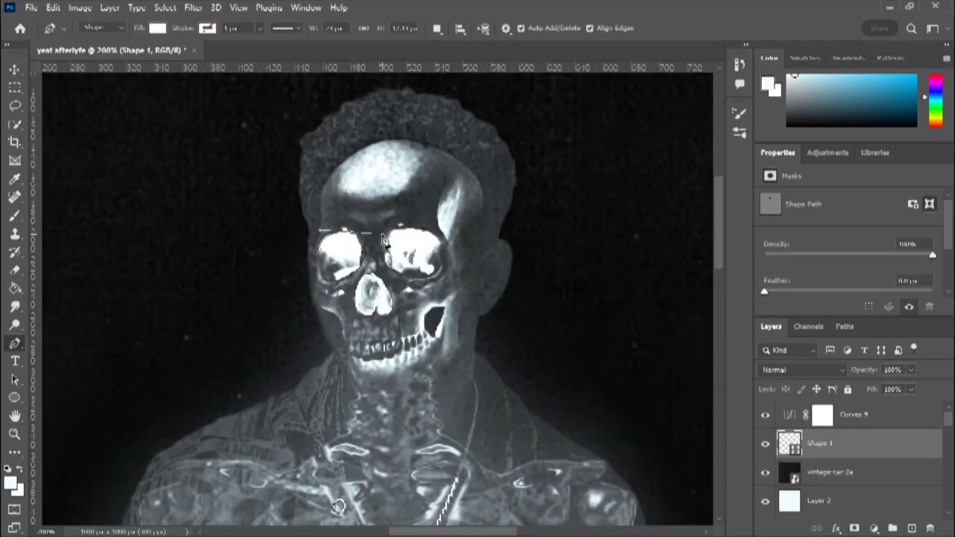
drag(362, 271, 352, 280)
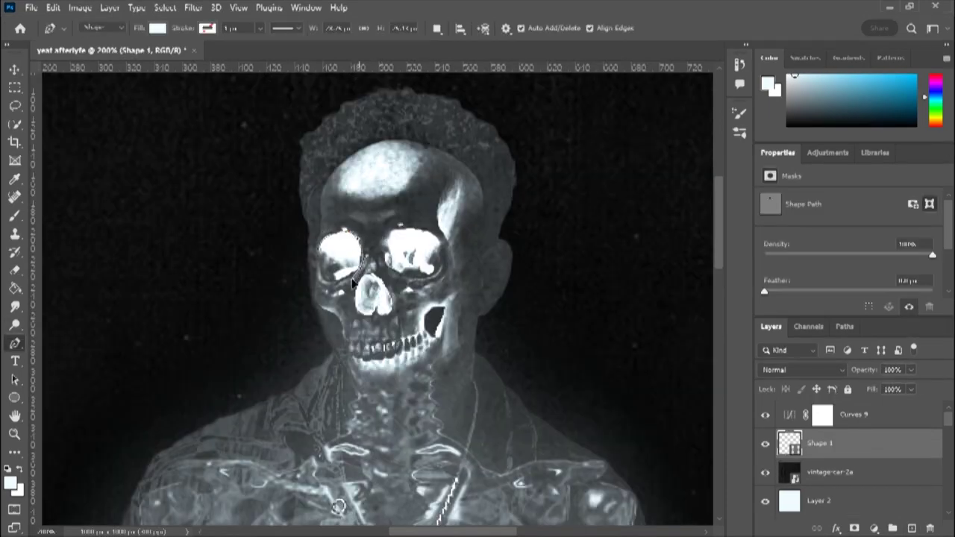
click(323, 258)
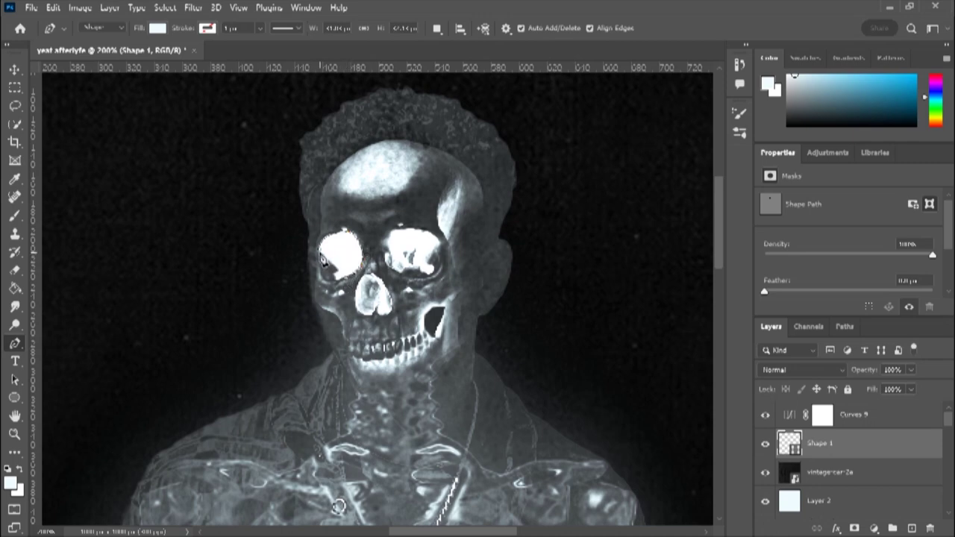
click(337, 230)
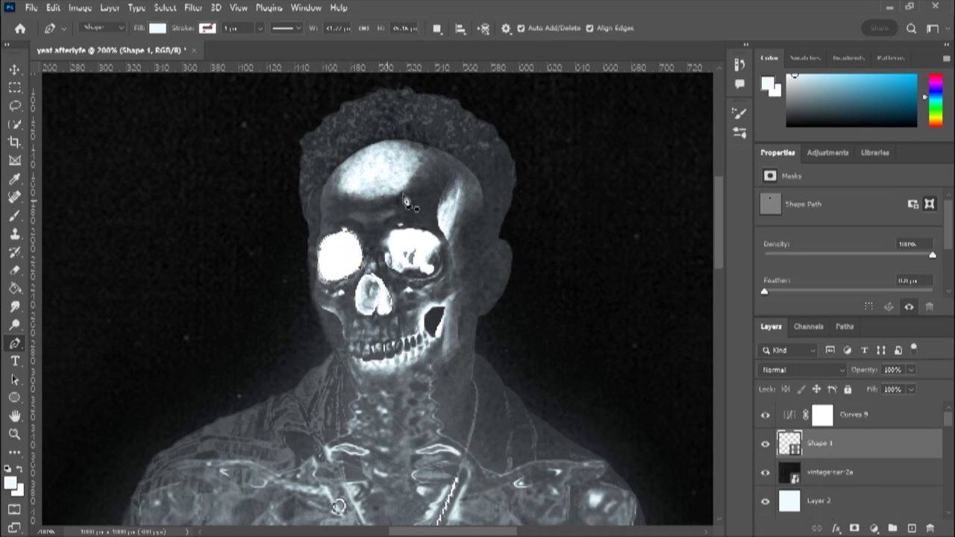
Step: Draw a second white Pen shape that fills the skull's right eye socket
click(393, 237)
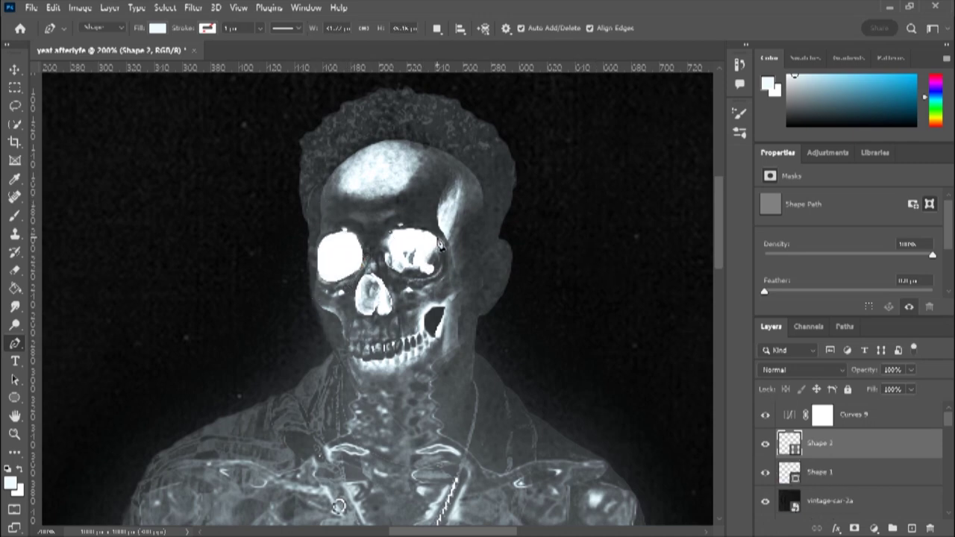
click(420, 221)
click(445, 269)
click(418, 281)
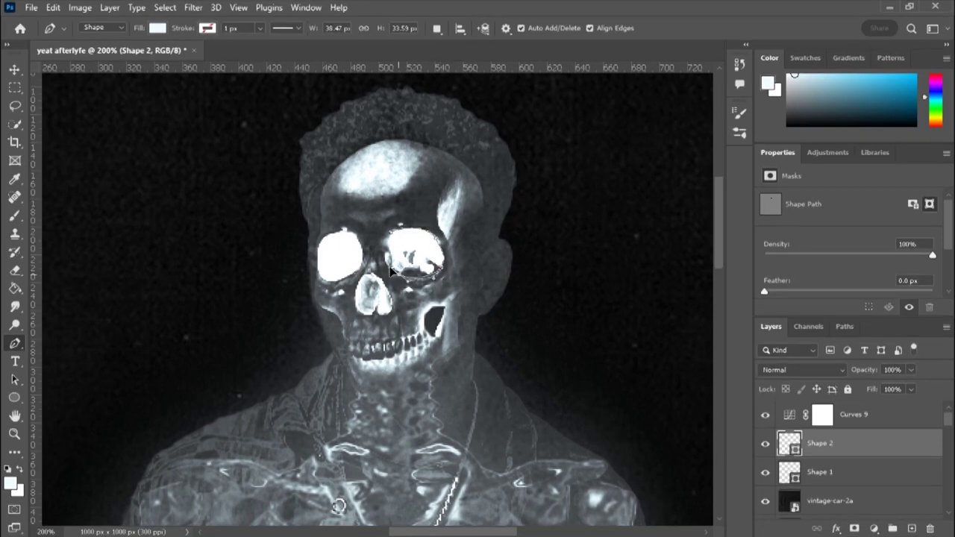
click(391, 271)
click(390, 245)
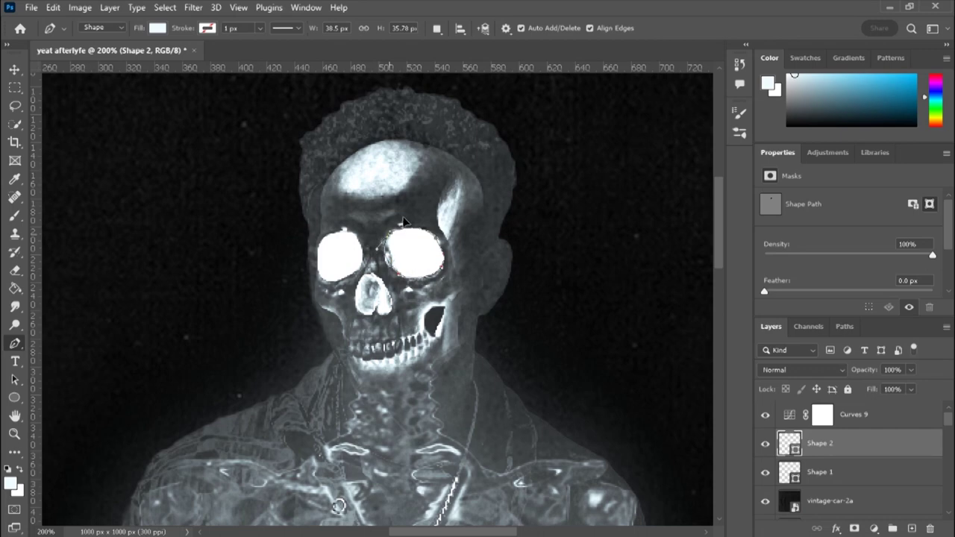
Step: Merge the two eye-socket shapes, Shape 1 and Shape 2, into one shape layer
shift+click(868, 472)
right_click(868, 474)
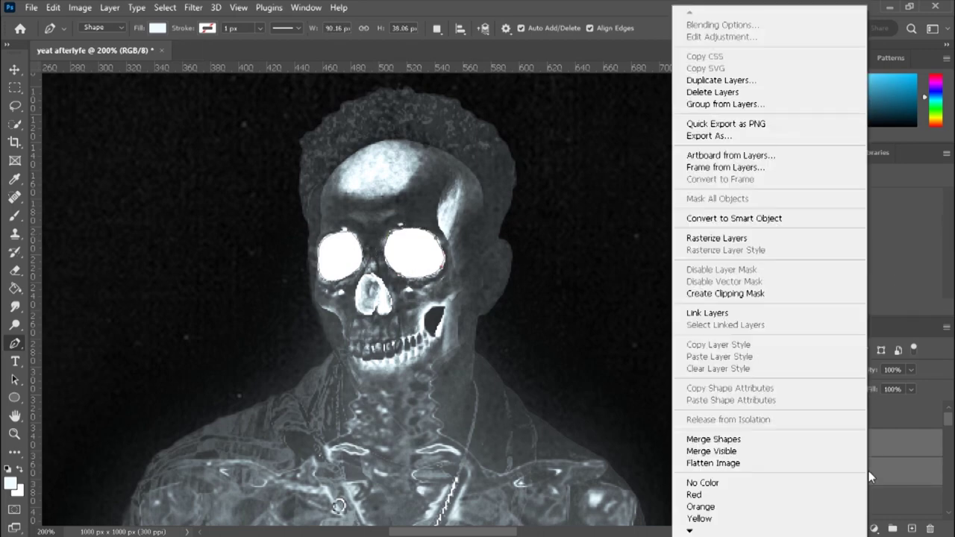
click(739, 440)
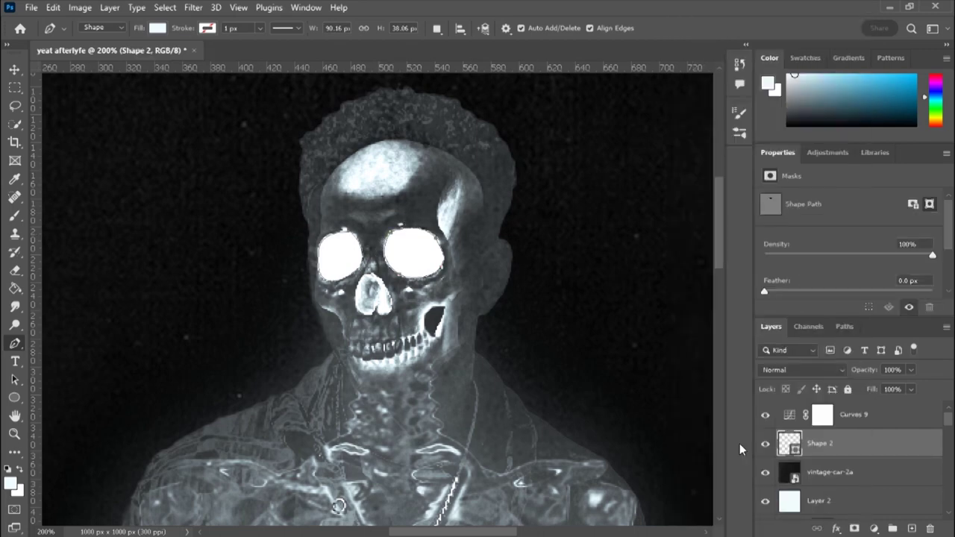
Step: Add an Outer Glow to the merged eye shapes and adjust the glow's size
double_click(865, 446)
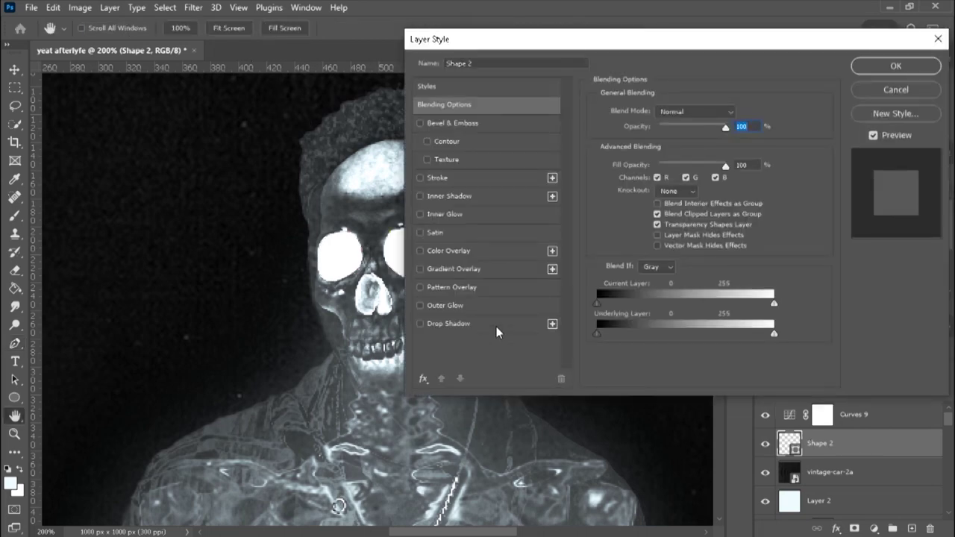
click(421, 305)
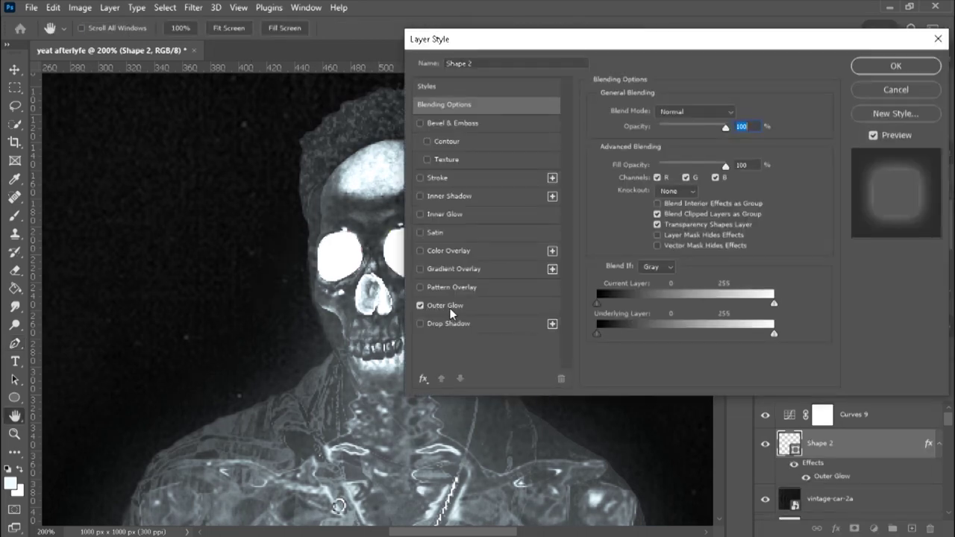
click(446, 307)
mouse_move(667, 249)
mouse_down()
mouse_move(656, 254)
mouse_move(652, 233)
mouse_move(666, 231)
mouse_move(661, 252)
mouse_up()
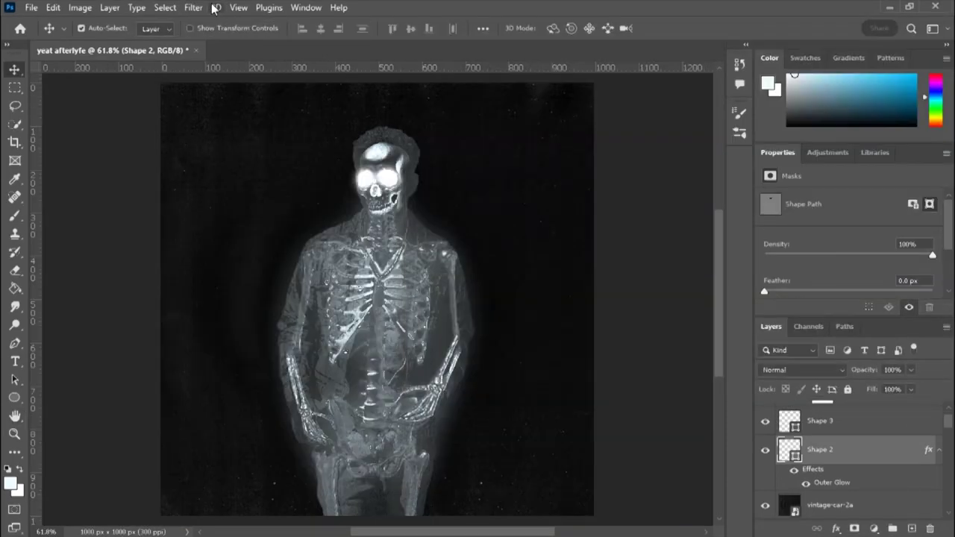
Step: Convert the Shape 2 layer to a smart object and apply a Motion Blur with angle 0° and distance 278 pixels
click(194, 7)
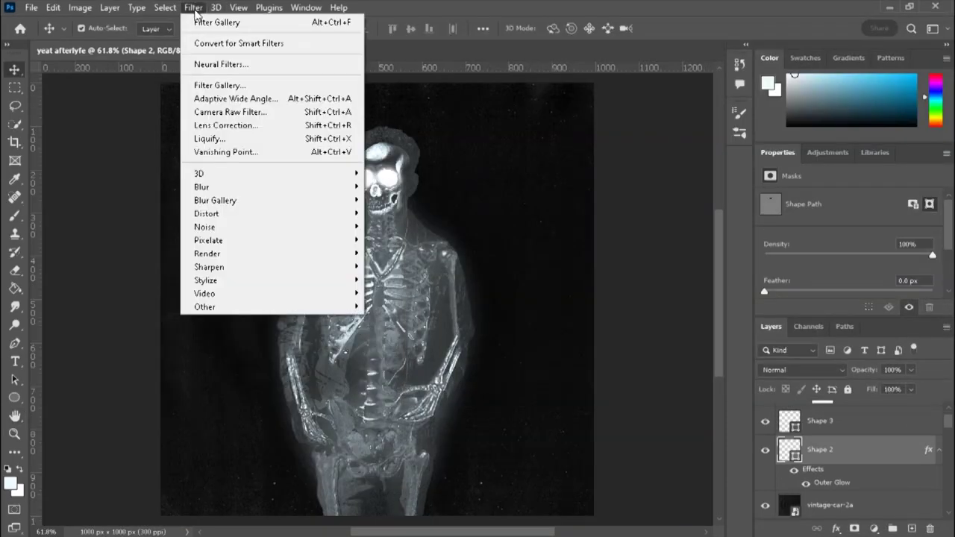
mouse_move(341, 186)
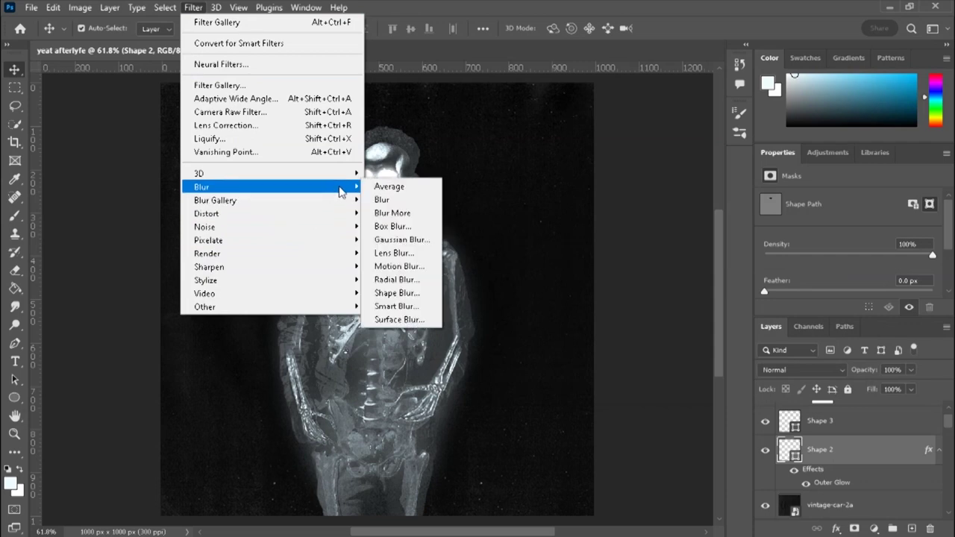
click(393, 254)
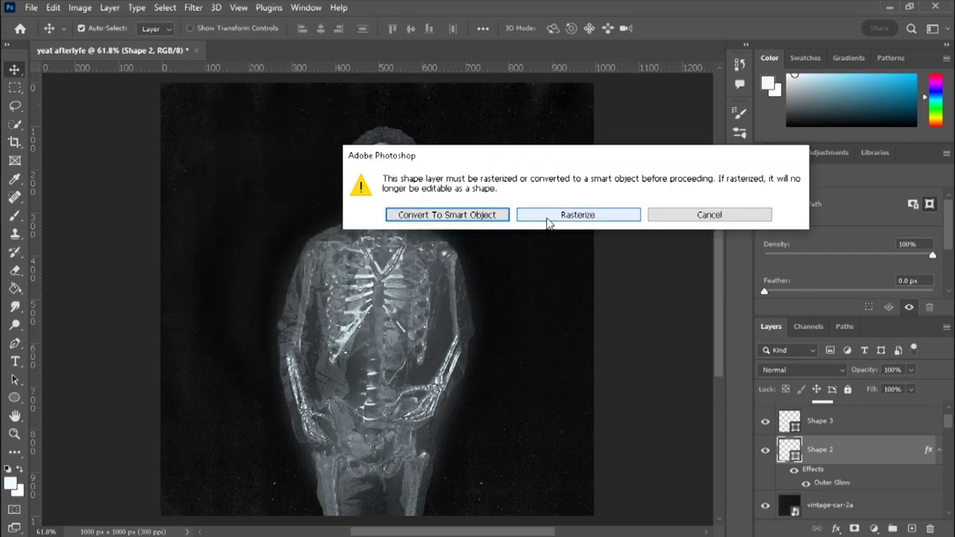
click(448, 215)
drag(512, 160, 687, 132)
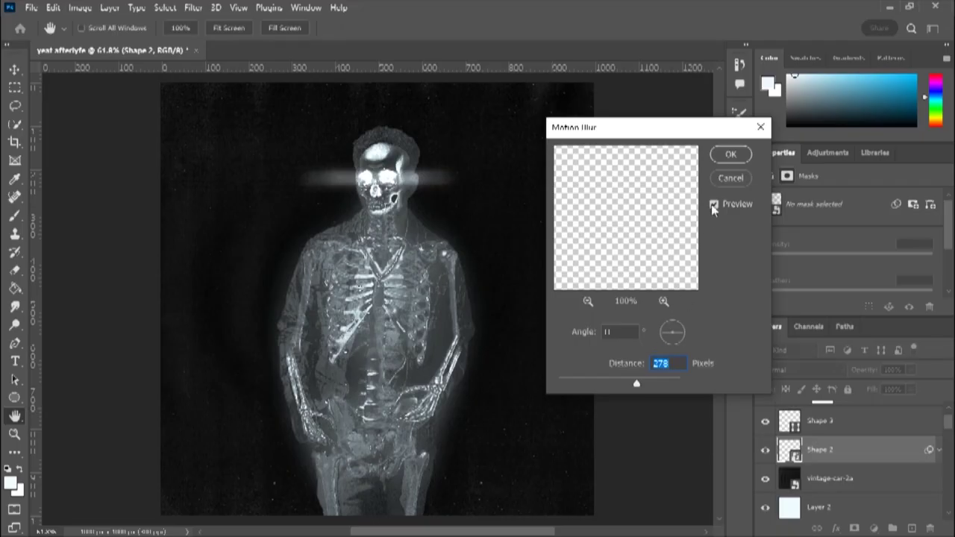
click(731, 154)
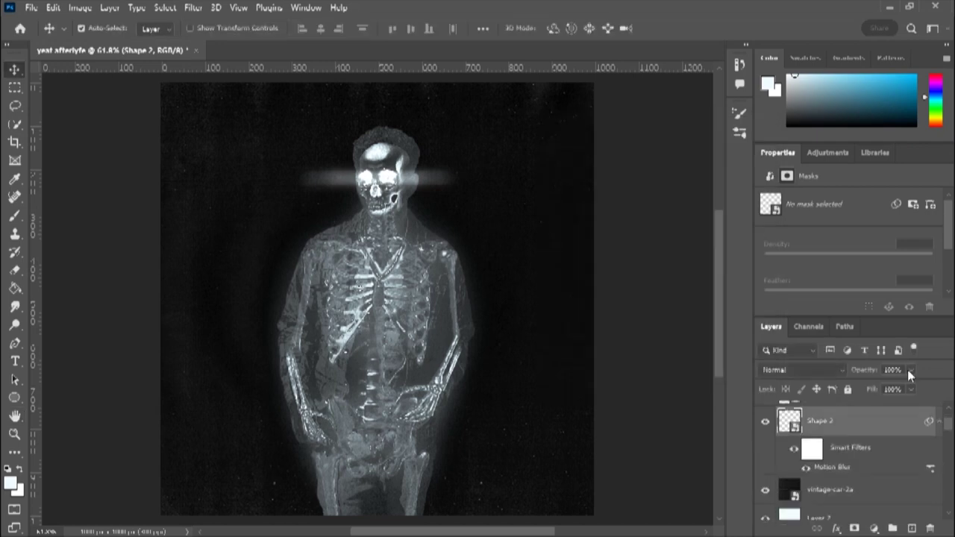
Step: Add a Gaussian Blur smart filter to the Shape 2 eye streak and fine-tune its radius
click(193, 7)
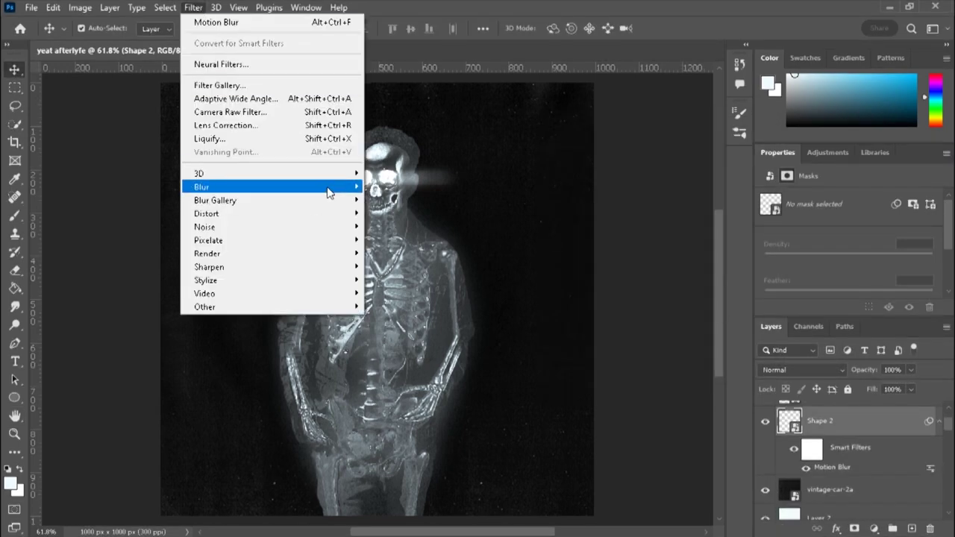
mouse_move(314, 186)
click(401, 239)
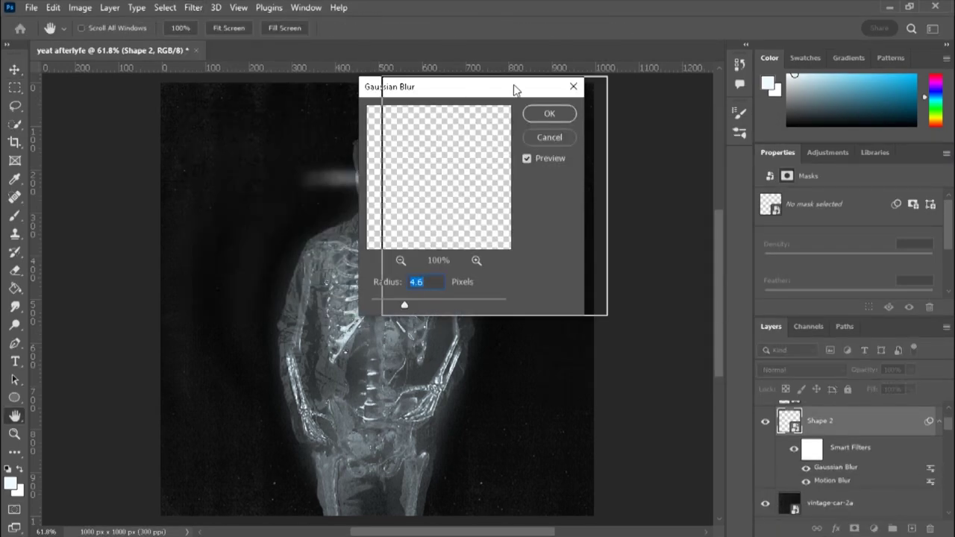
drag(473, 89, 624, 84)
drag(588, 286, 580, 287)
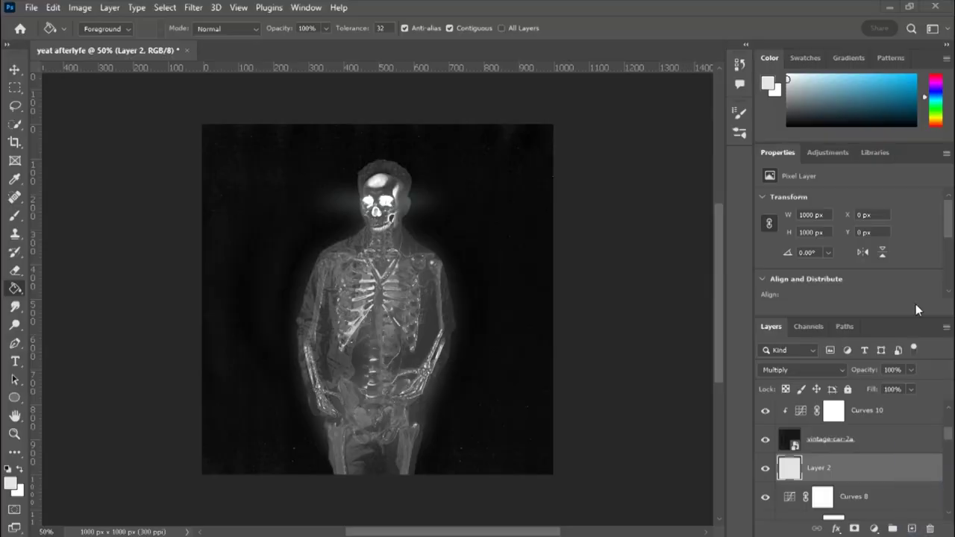
Step: Place the 1200px-Parental_Advisory_label.svg image and scale it down to a small label in the artwork's lower-left corner
drag(917, 310, 267, 447)
drag(376, 189, 379, 246)
drag(411, 336, 360, 399)
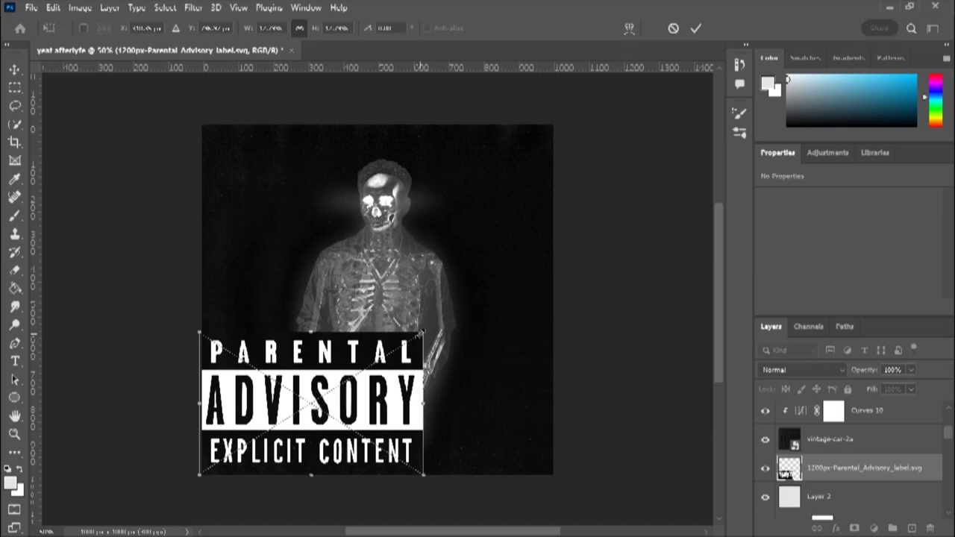
drag(423, 332, 228, 459)
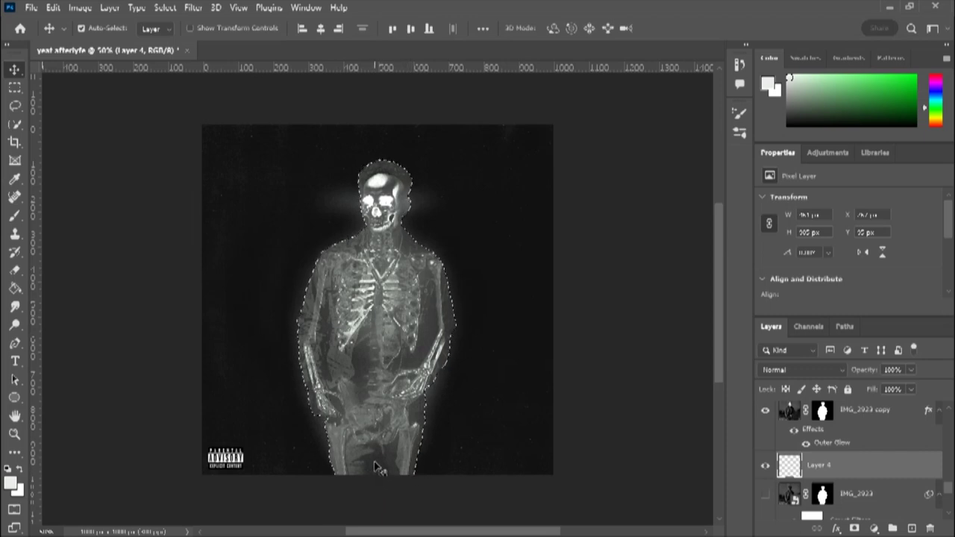
Step: Paint the figure's lower body white on Layer 4 with a 306 px Soft Round brush at 0% hardness, and deselect
click(14, 216)
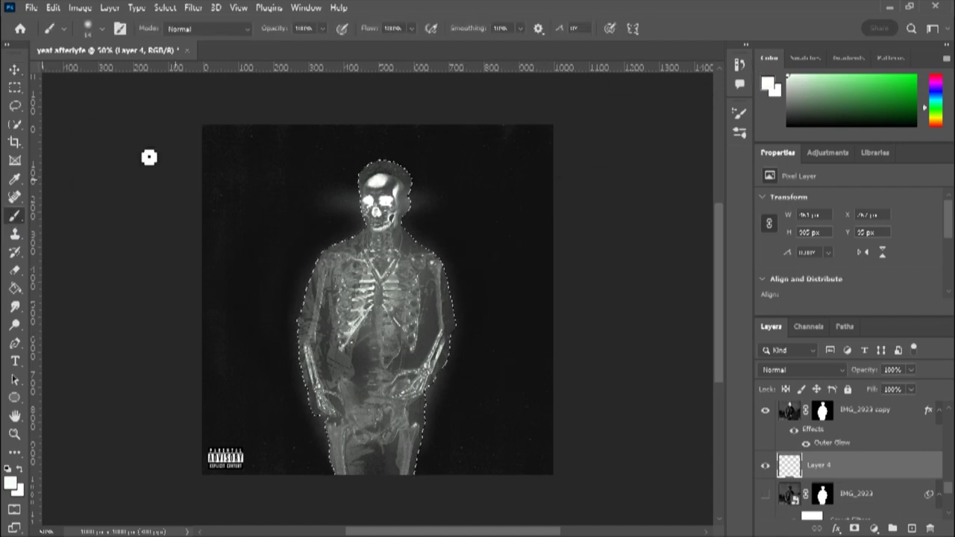
click(102, 28)
drag(103, 73, 97, 74)
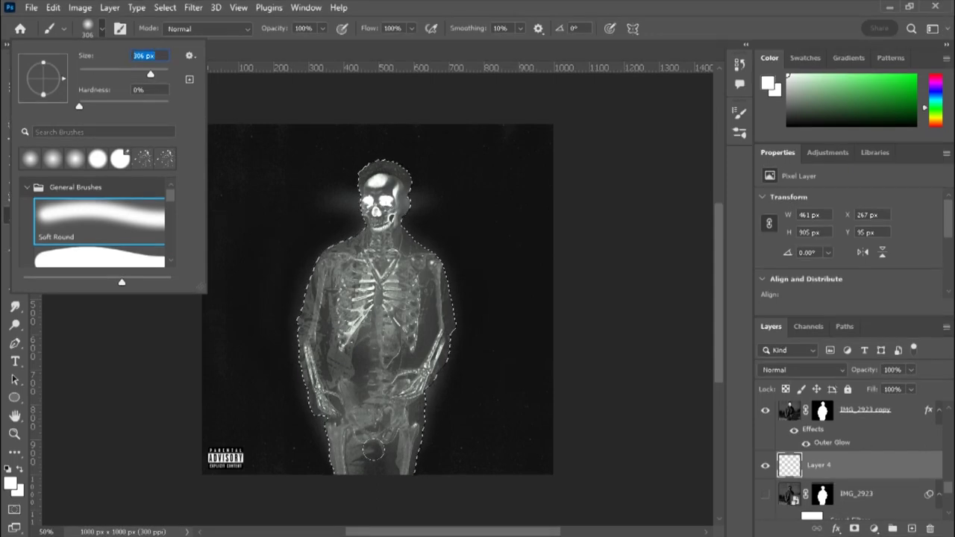
mouse_move(373, 449)
mouse_down()
mouse_move(366, 432)
mouse_move(388, 440)
mouse_move(376, 440)
mouse_move(369, 407)
mouse_move(396, 406)
mouse_move(377, 406)
mouse_up()
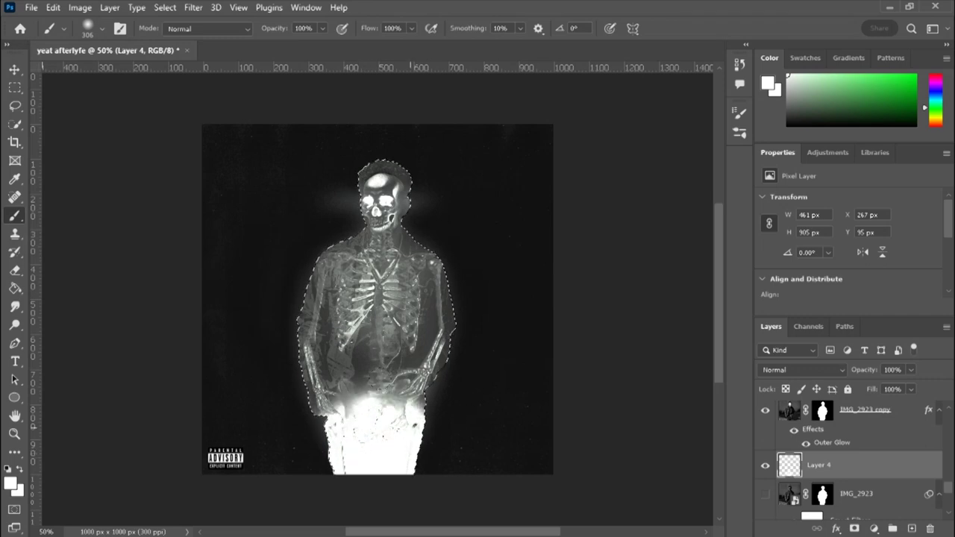
click(165, 7)
click(183, 36)
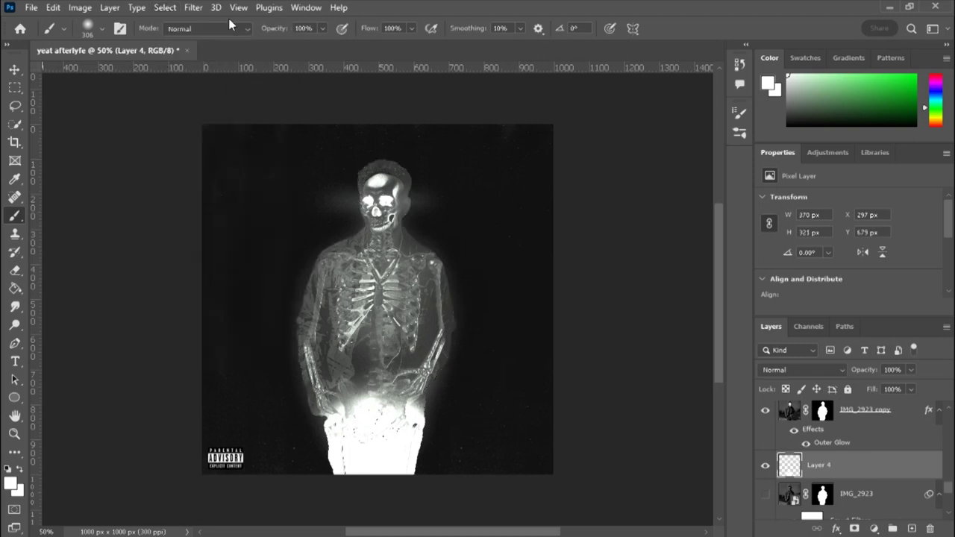
Step: Apply a Motion Blur with angle 0° and distance 1023 pixels to the white paint on Layer 4
click(194, 8)
mouse_move(341, 188)
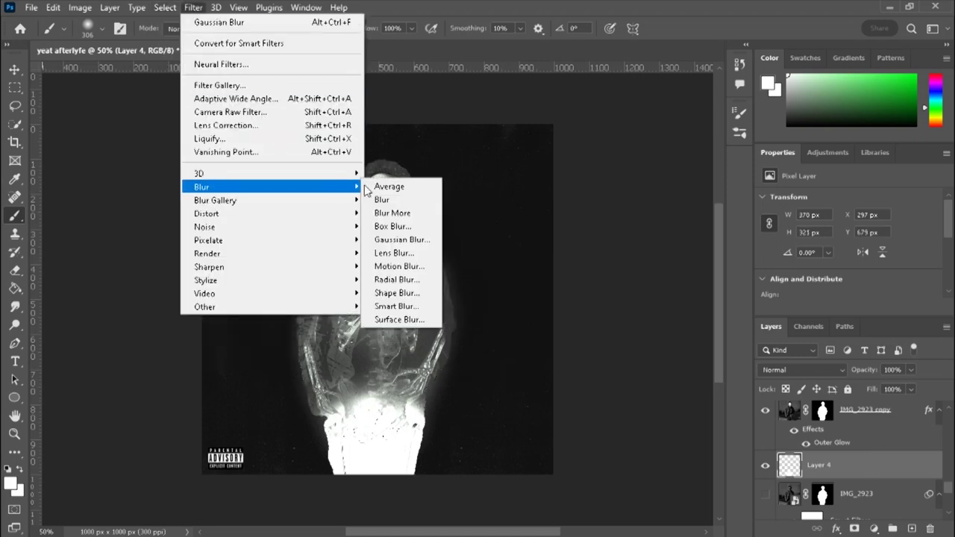
click(399, 266)
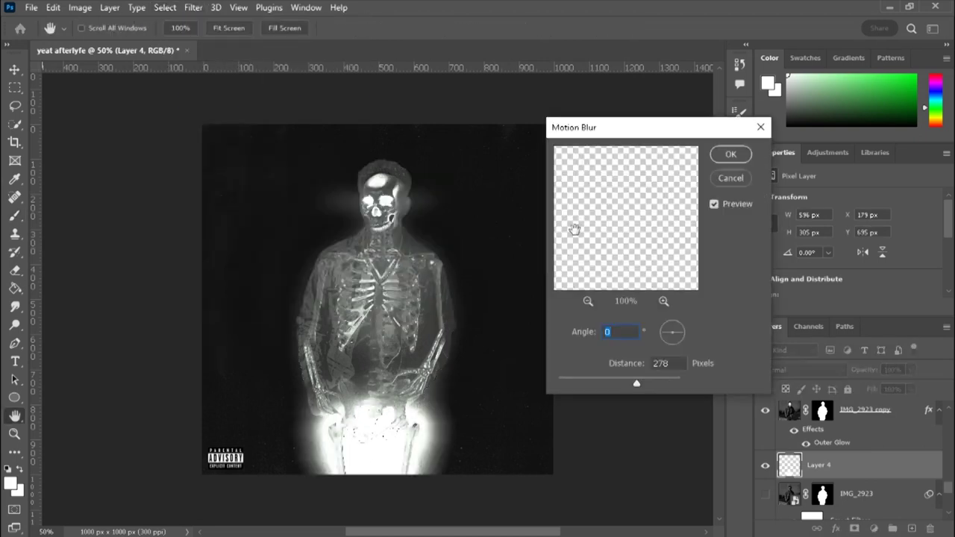
click(651, 379)
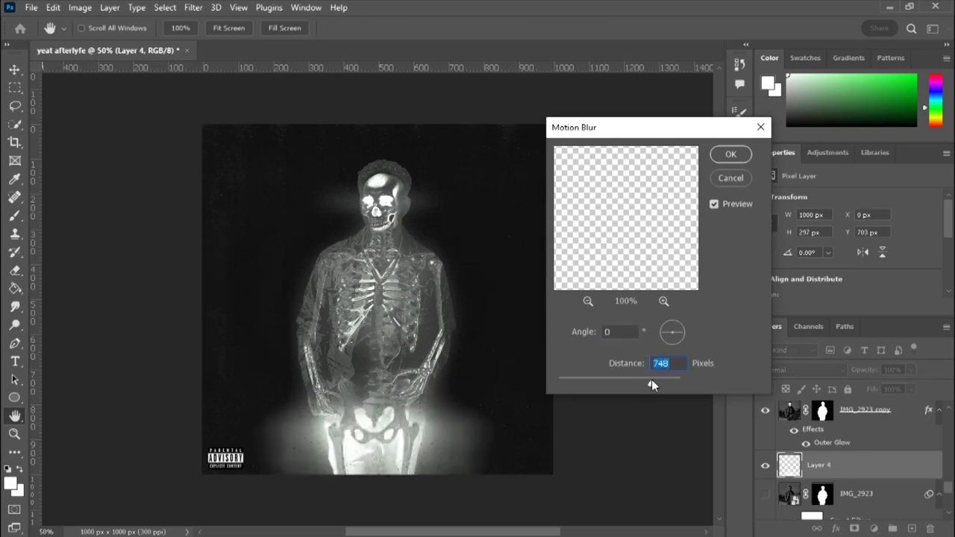
mouse_move(651, 379)
mouse_down()
mouse_move(682, 379)
mouse_move(565, 379)
mouse_move(681, 381)
mouse_move(658, 385)
mouse_up()
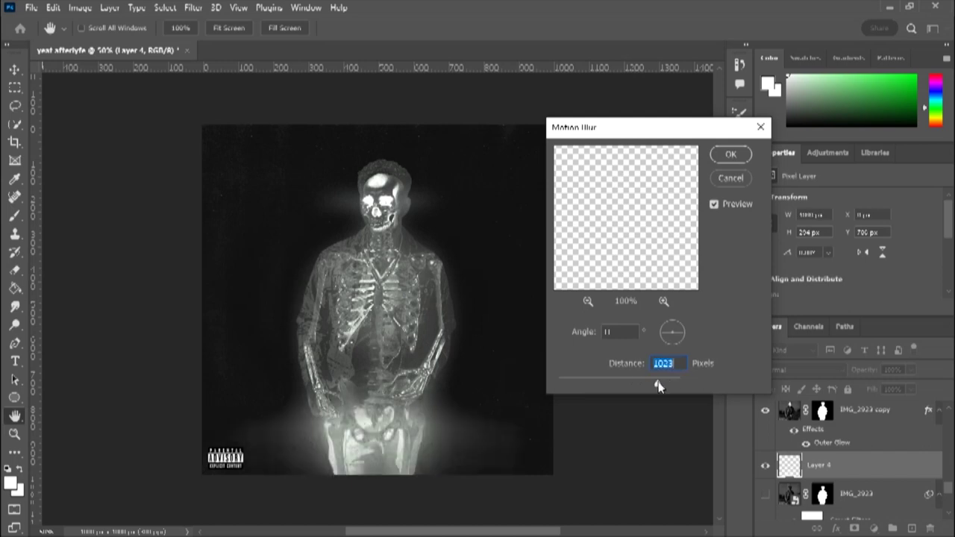
click(738, 155)
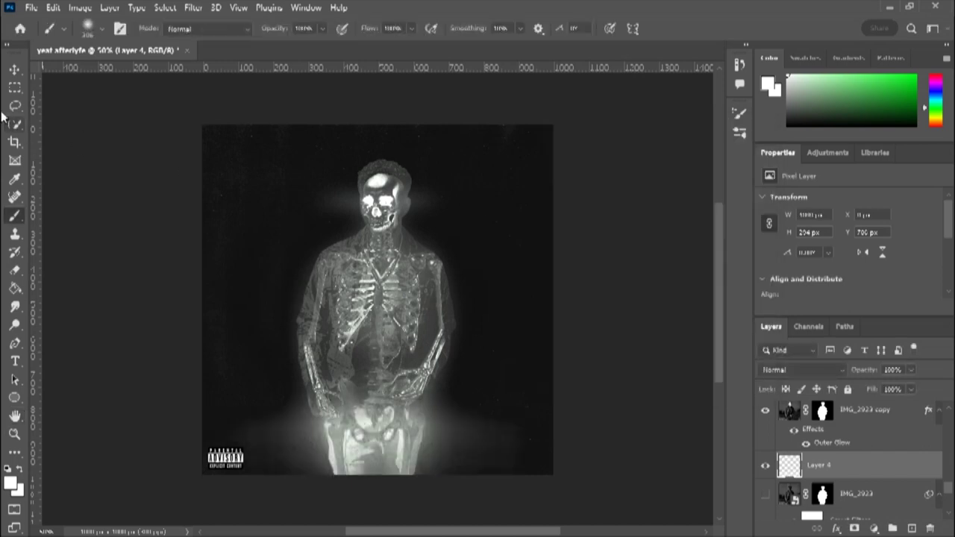
Step: Transform the blurred glow on Layer 4 to 1700 × 500 px at X -350 px, Y 516 px, spreading it behind the lower body
click(15, 71)
key(ctrl+t)
drag(378, 373, 388, 301)
drag(450, 408, 450, 415)
click(691, 29)
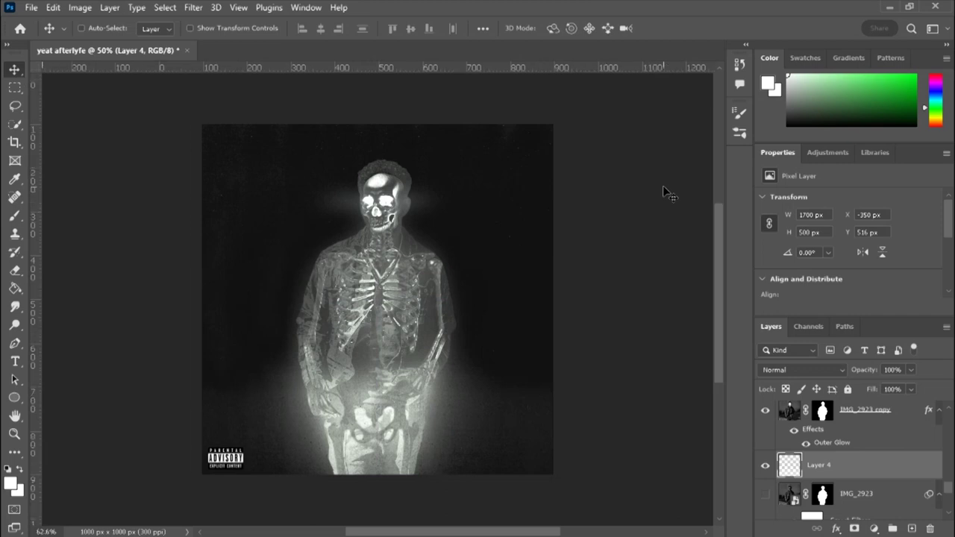
scroll(663, 185, up, 2)
key(ctrl+minus)
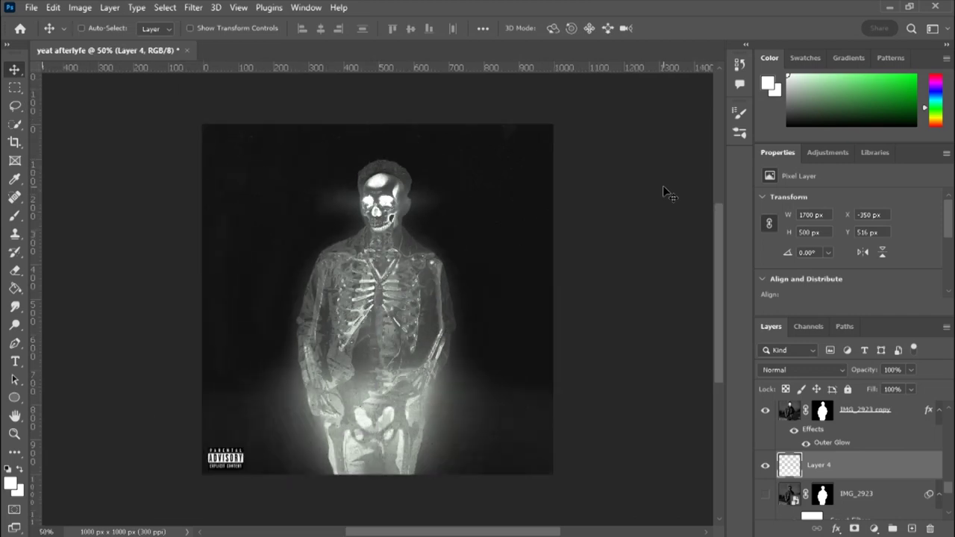